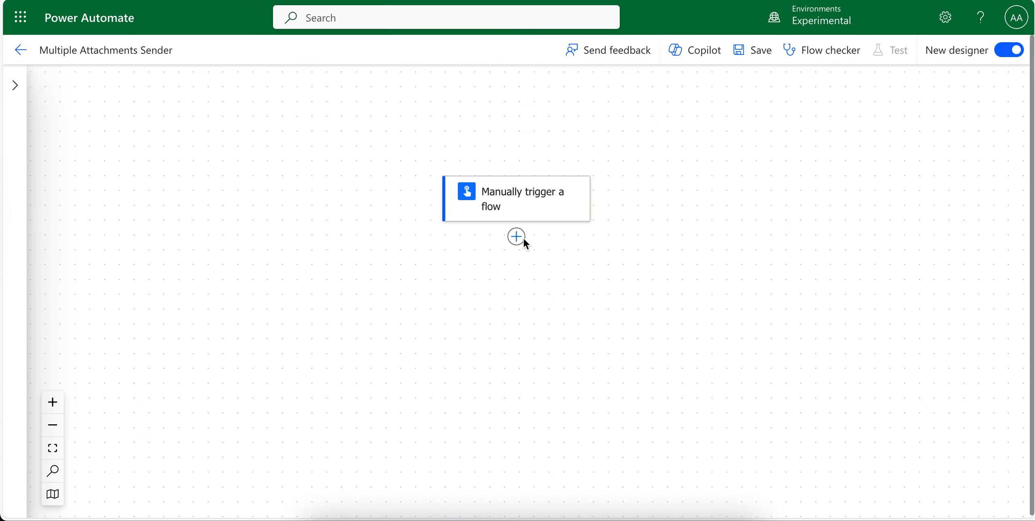
Add the OneDrive "List files in folder" action after the manual trigger, searching for "get files onedrive"
left_click(516, 237)
left_click(582, 237)
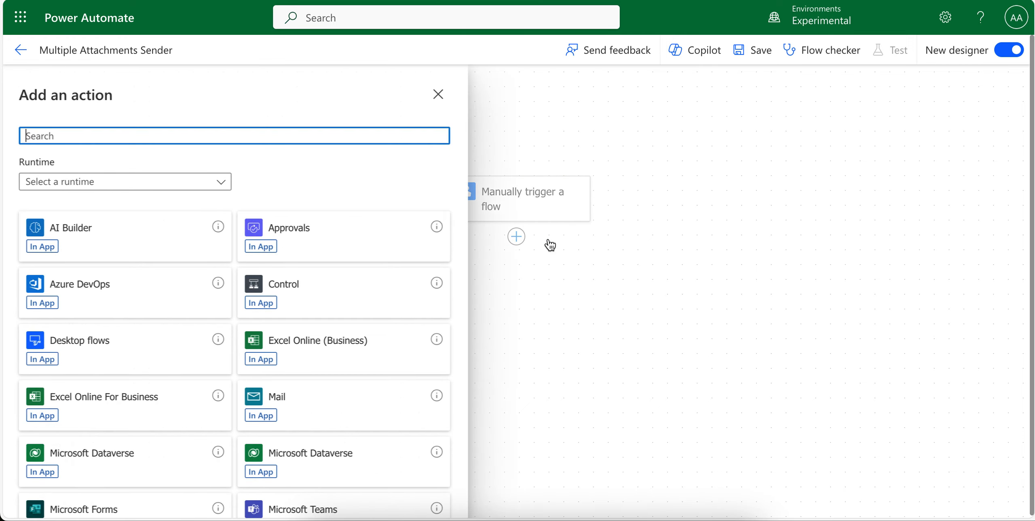
type("get")
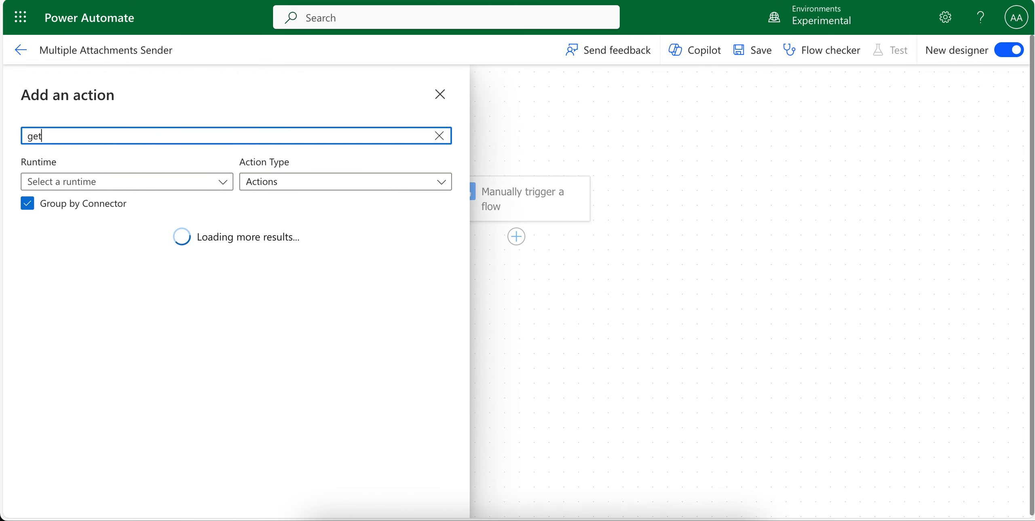
type(" files onedrive")
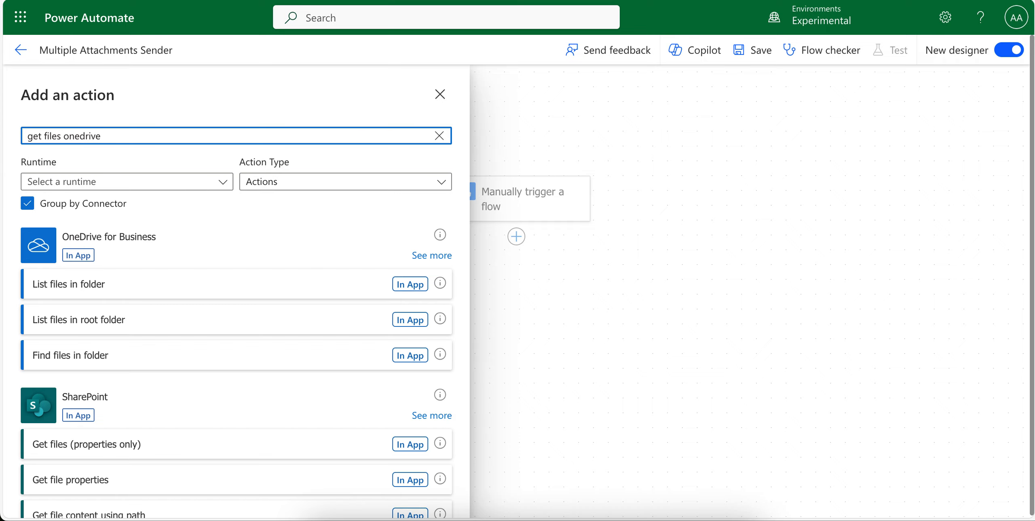
scroll(236, 279, "down", 8)
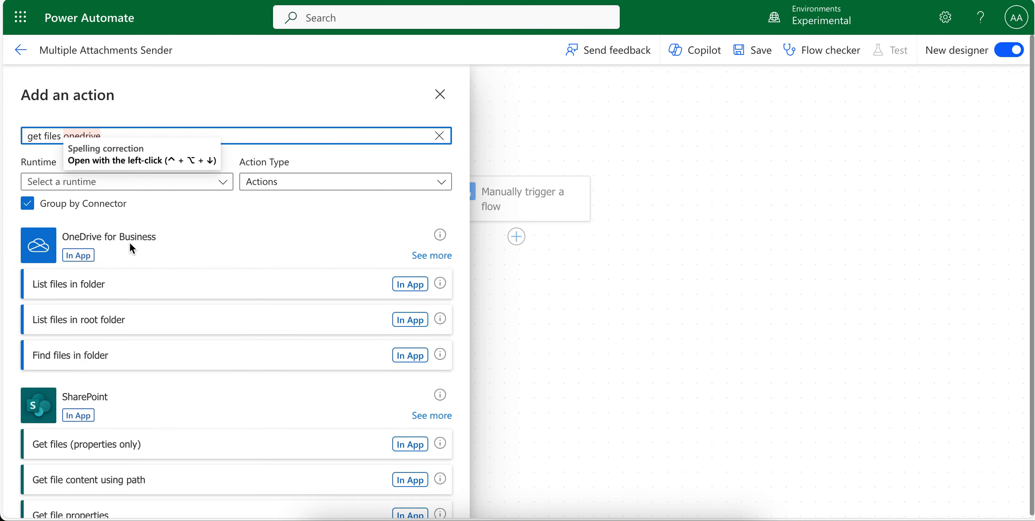
scroll(161, 245, "down", 2)
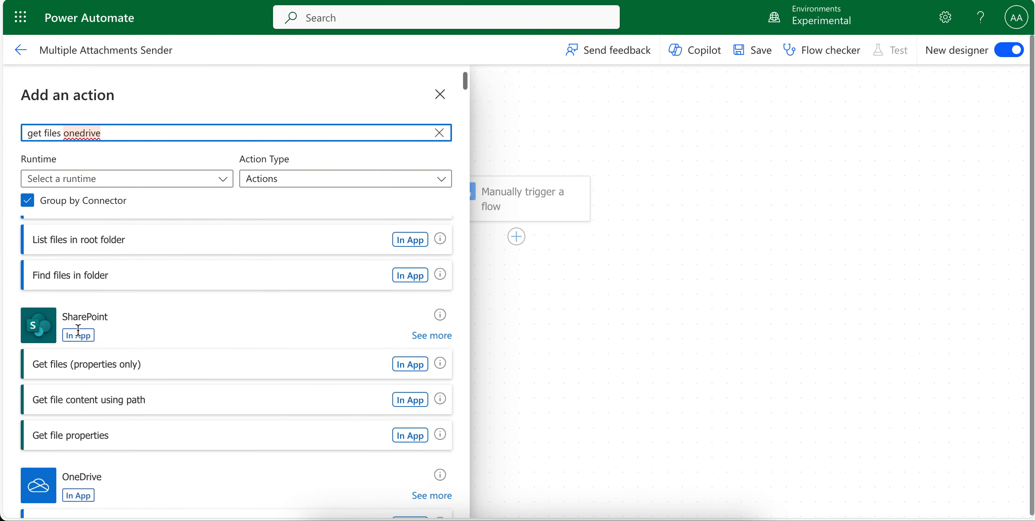
scroll(138, 347, "down", 5)
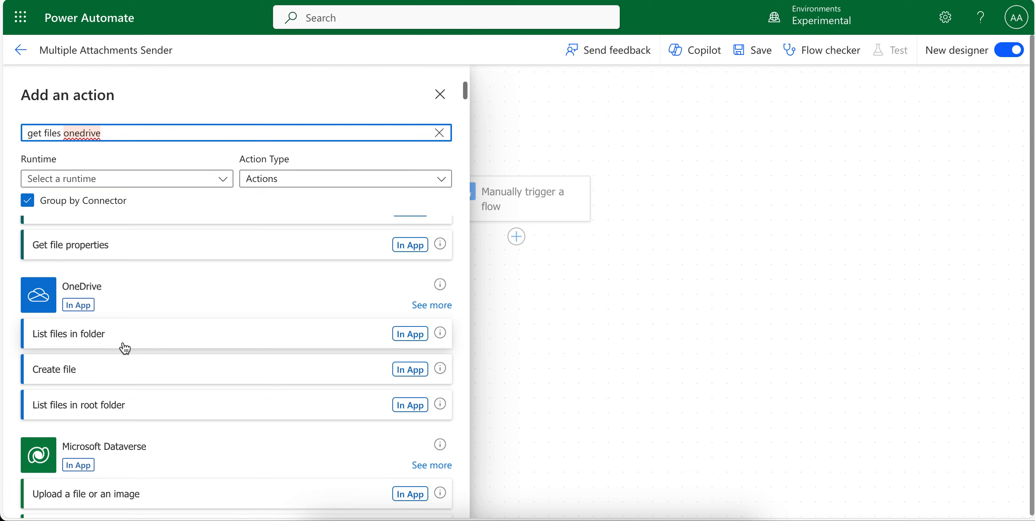
left_click(123, 342)
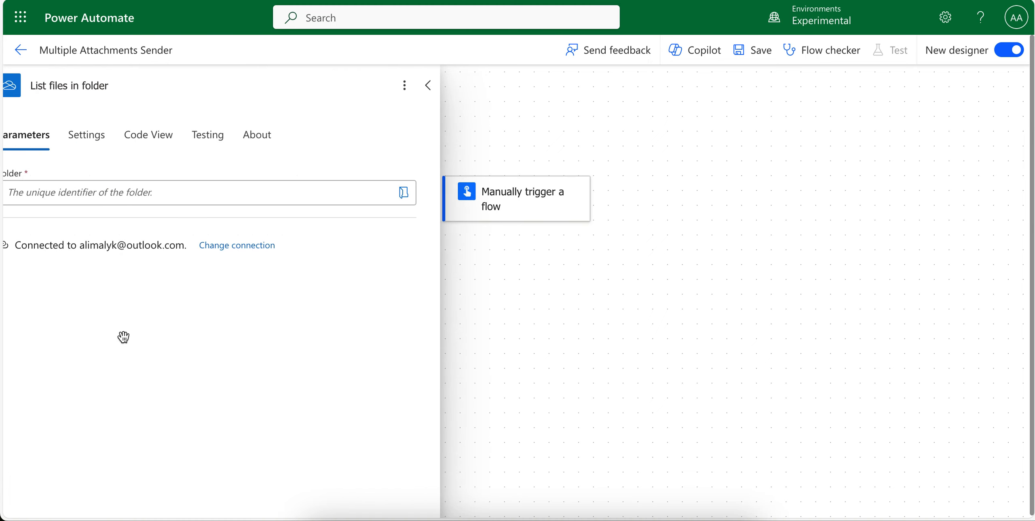
Set the folder of the List files in folder action to /Flow Automation
left_click(435, 195)
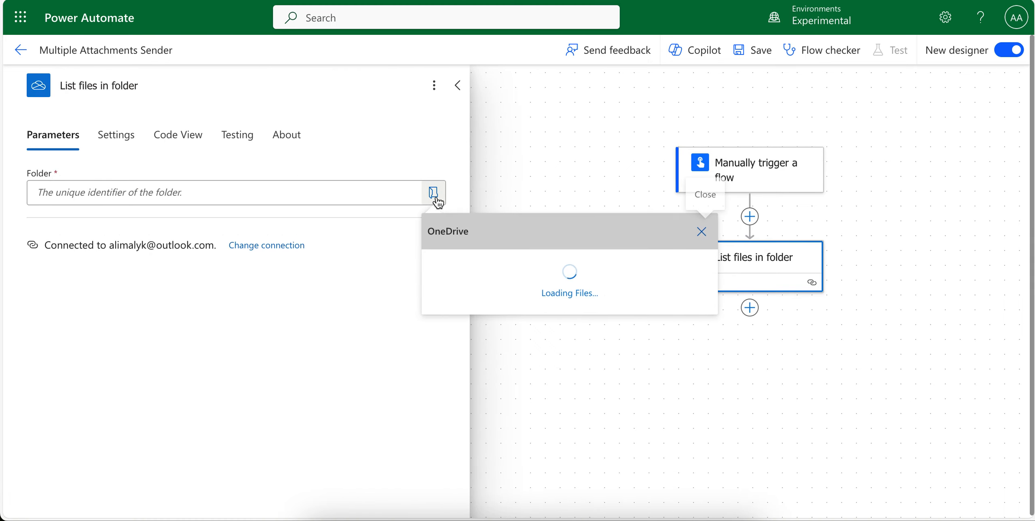
left_click(705, 270)
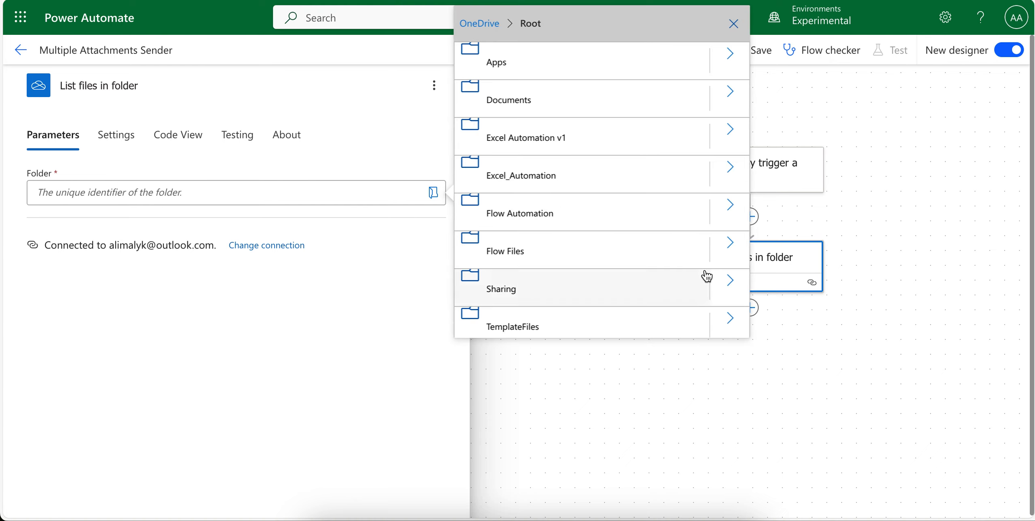
left_click(596, 217)
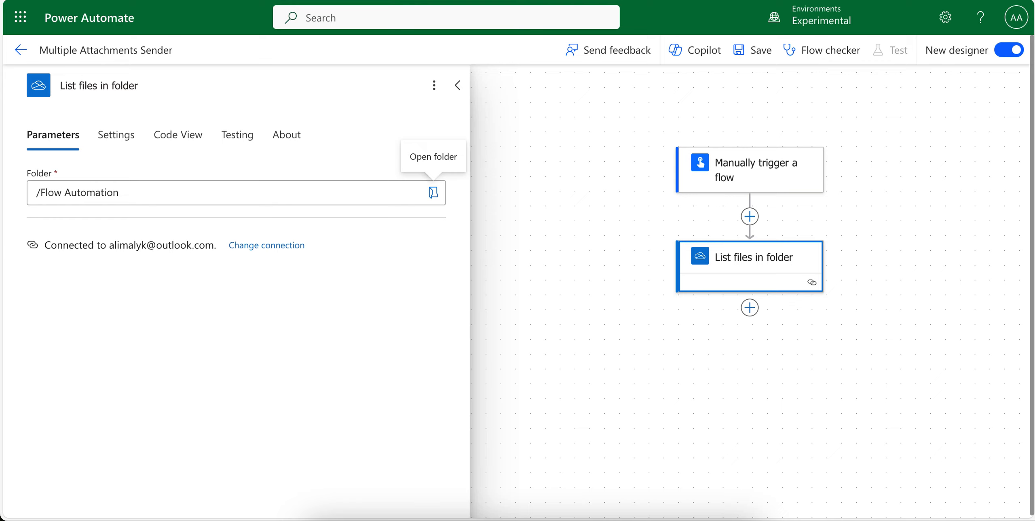
left_click(433, 192)
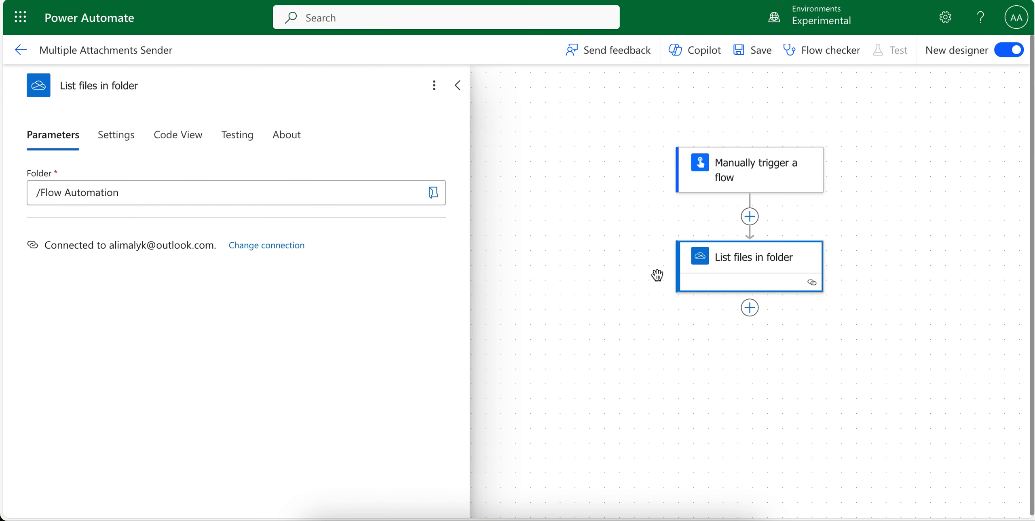
Add the OneDrive "Get file content" action after List files in folder, searching for "get file content onedrive"
left_click(750, 310)
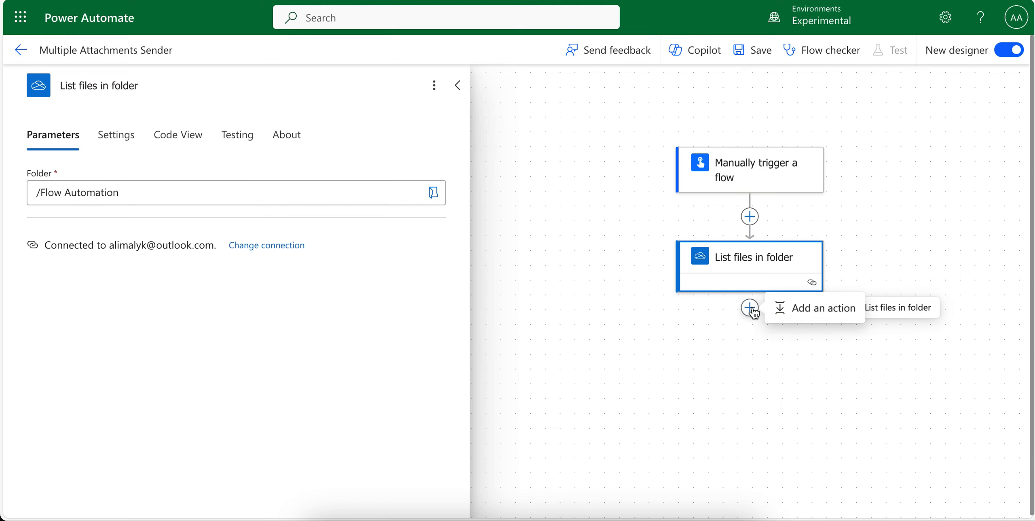
left_click(784, 307)
type("ge")
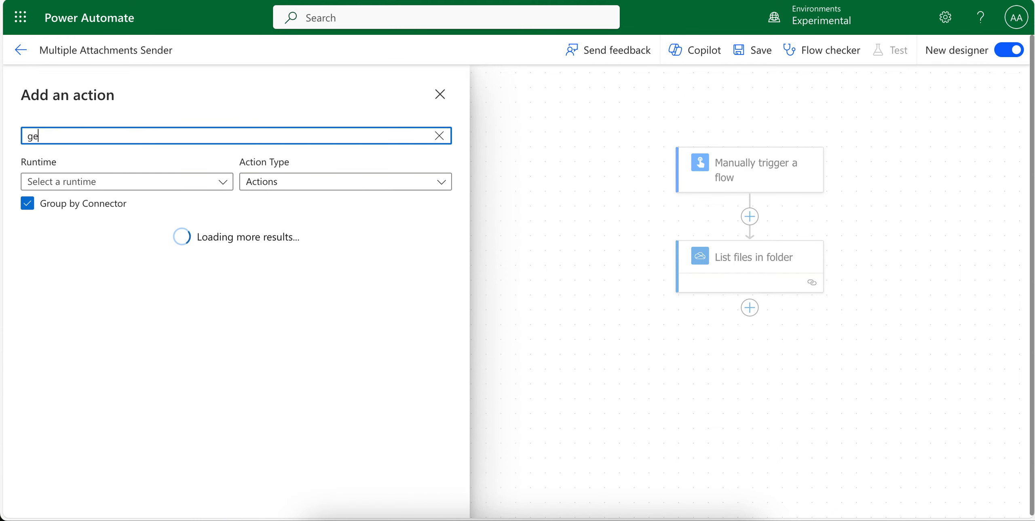
type("t file content")
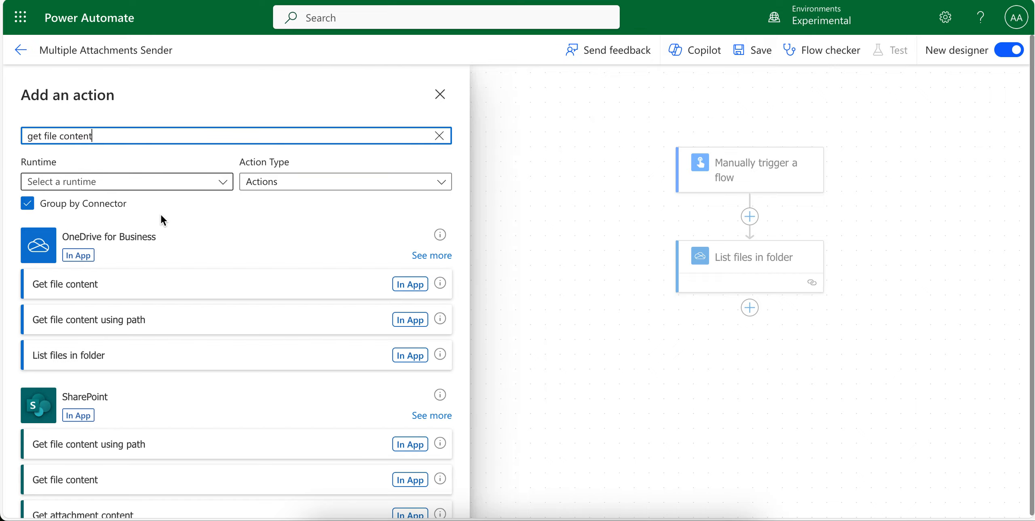
scroll(143, 270, "down", 5)
scroll(143, 270, "down", 5)
type("oned")
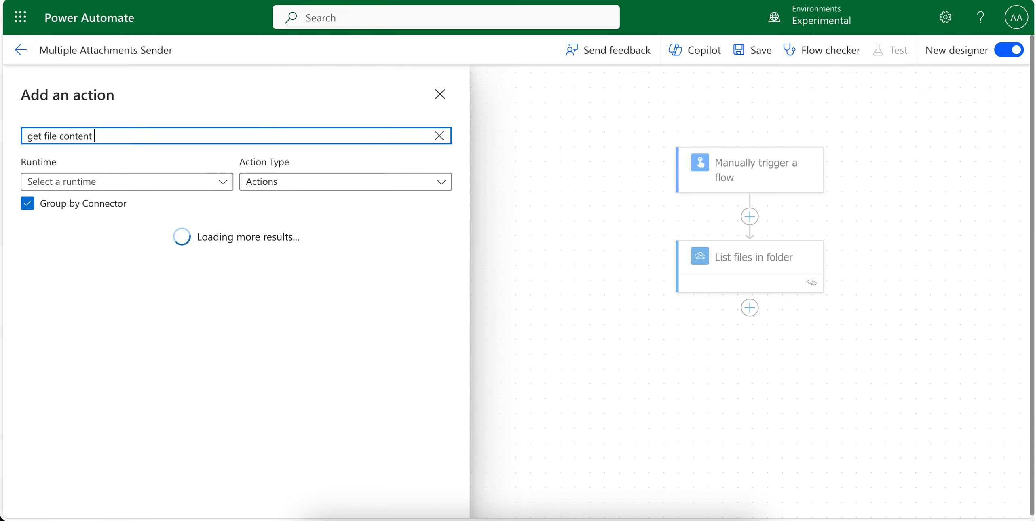
type("rive")
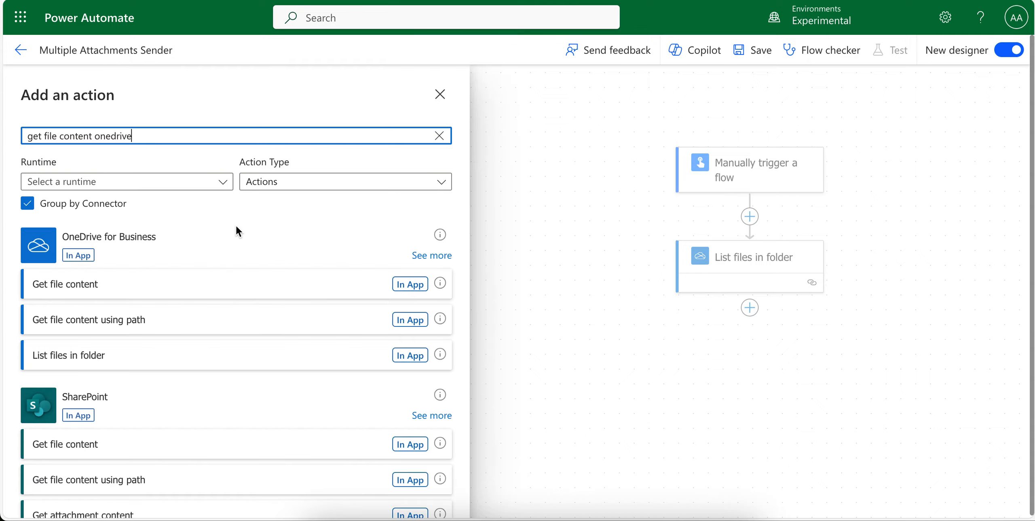
scroll(236, 225, "down", 5)
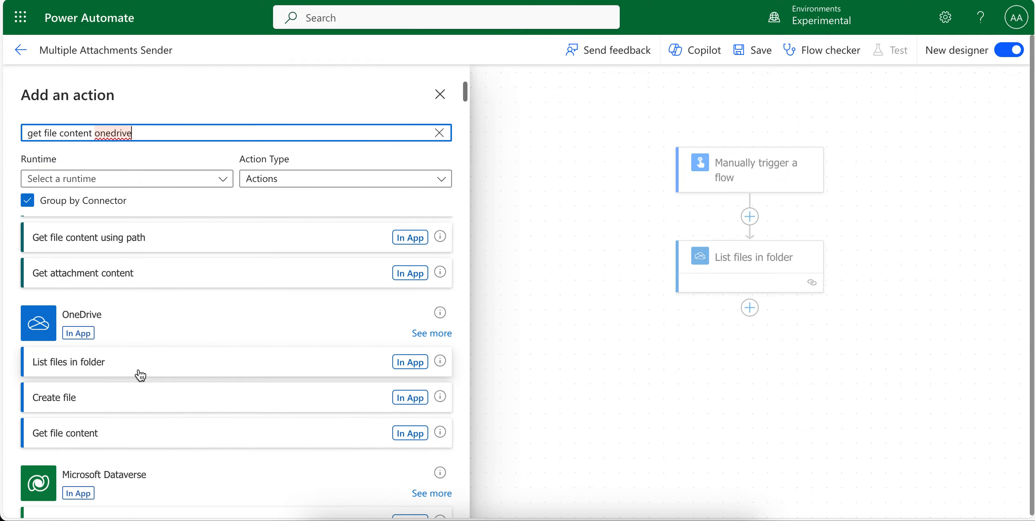
left_click(137, 432)
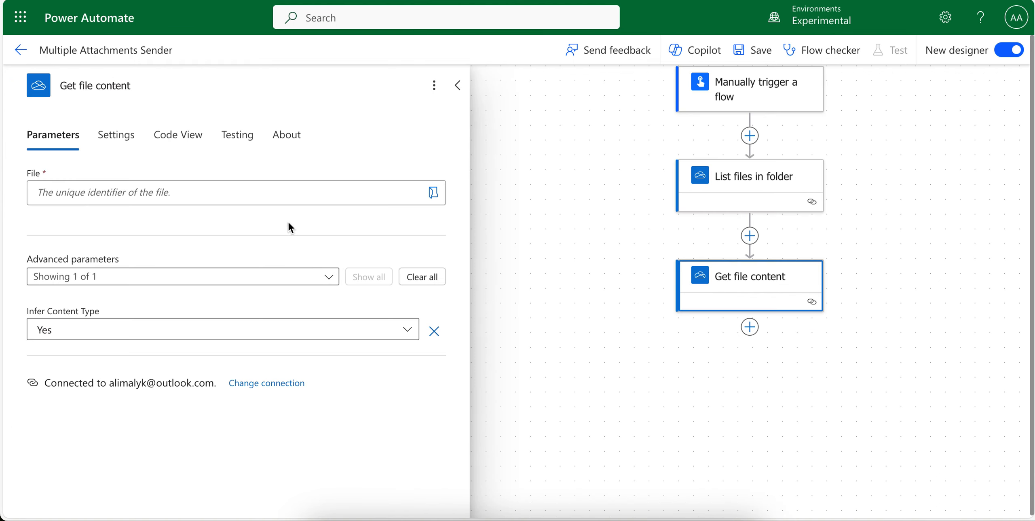
Set the File parameter of Get file content to the dynamic Id value from List files in folder
left_click(115, 192)
left_click(14, 181)
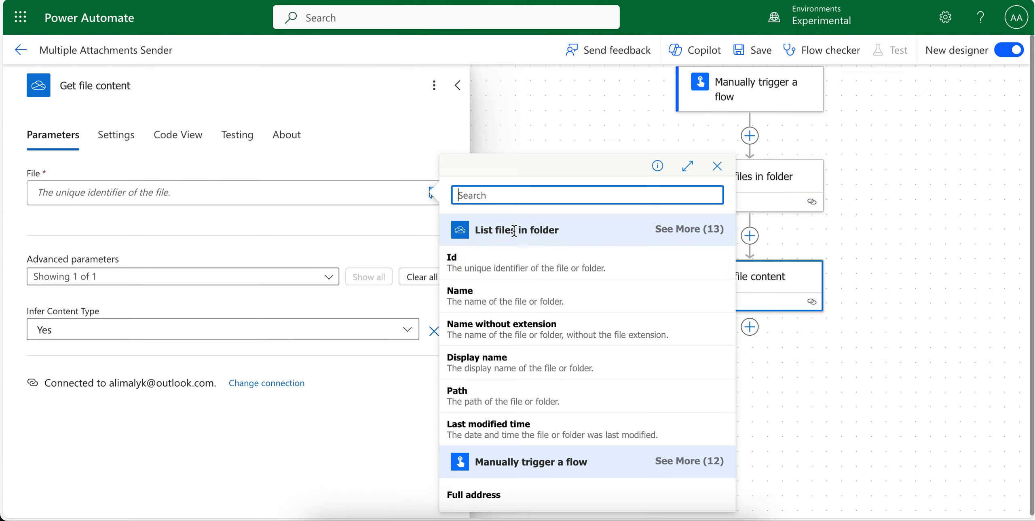
left_click(536, 264)
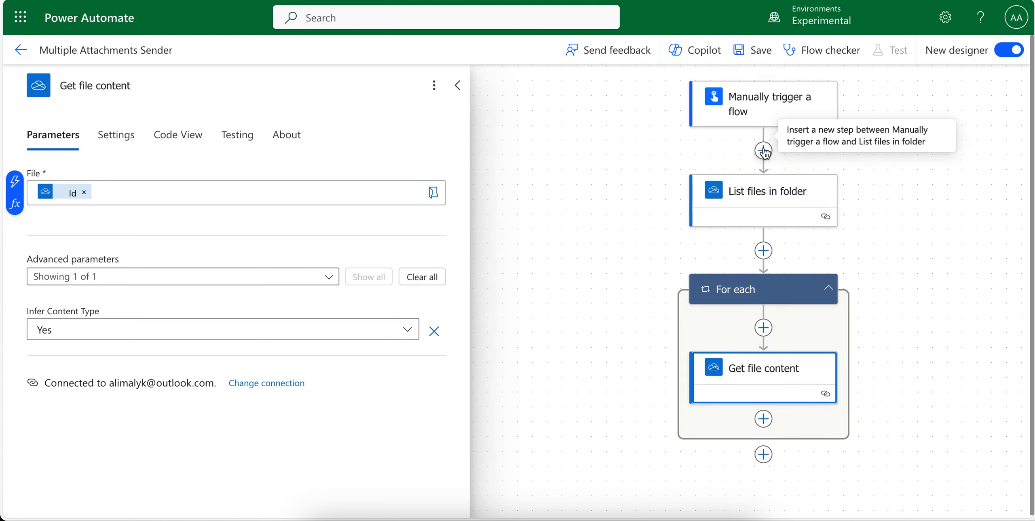
Insert an "Initialize variable" action between the manual trigger and List files in folder
left_click(763, 151)
left_click(699, 169)
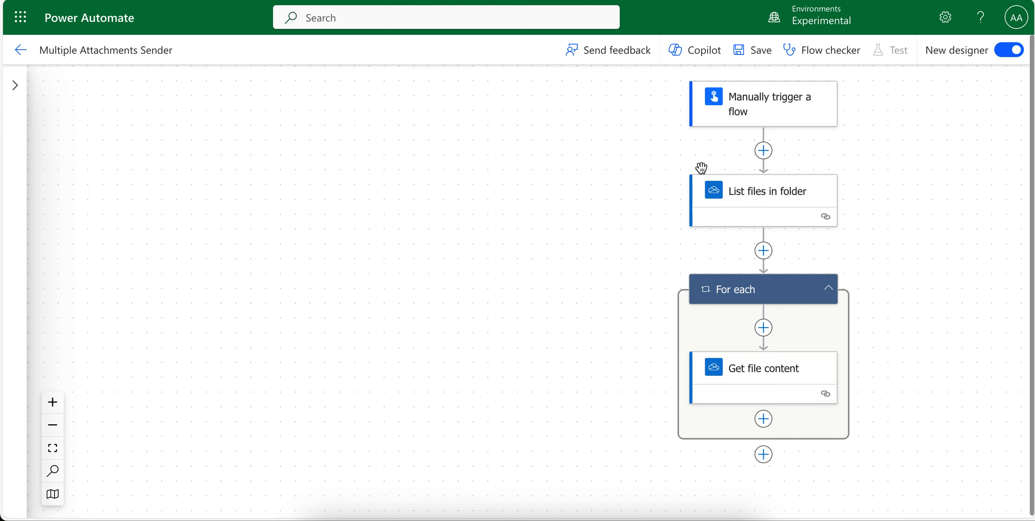
left_click(764, 153)
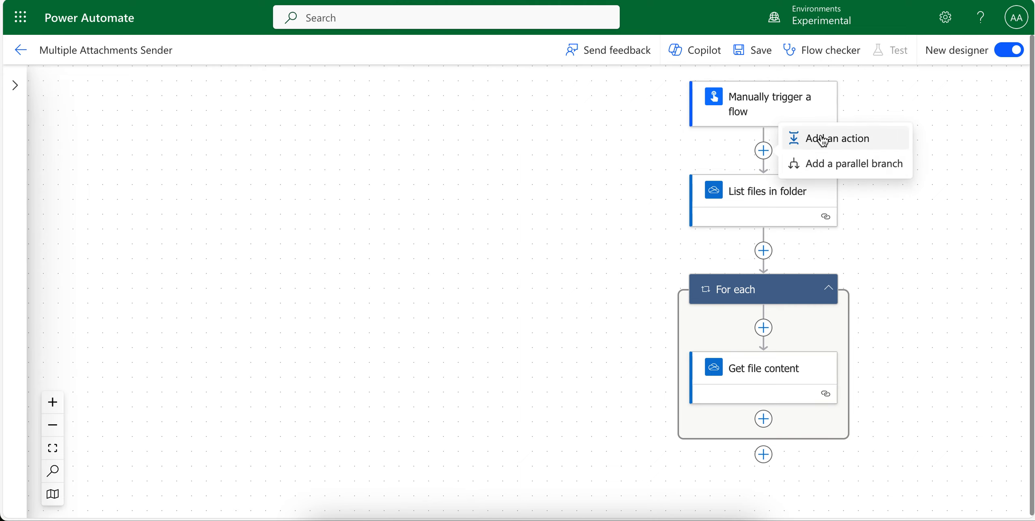
left_click(820, 139)
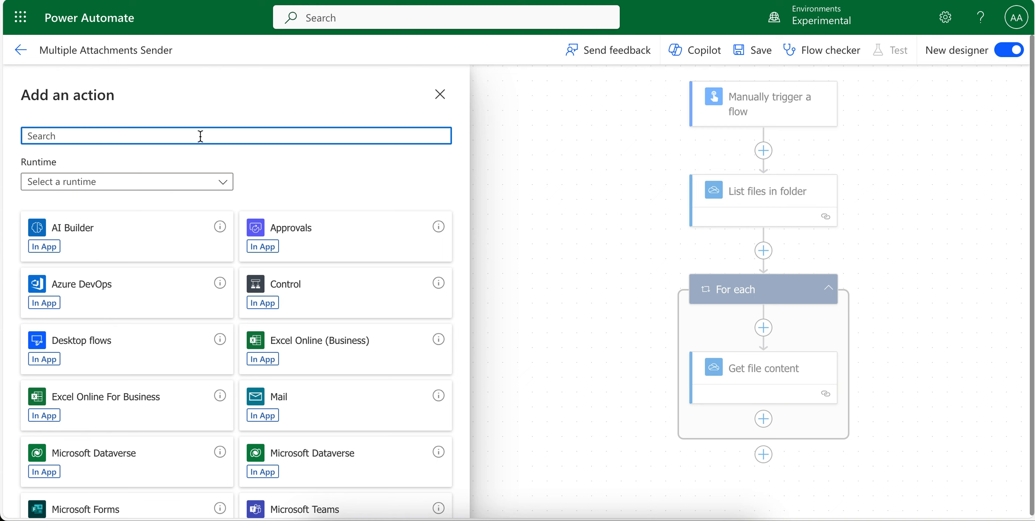
type("variable")
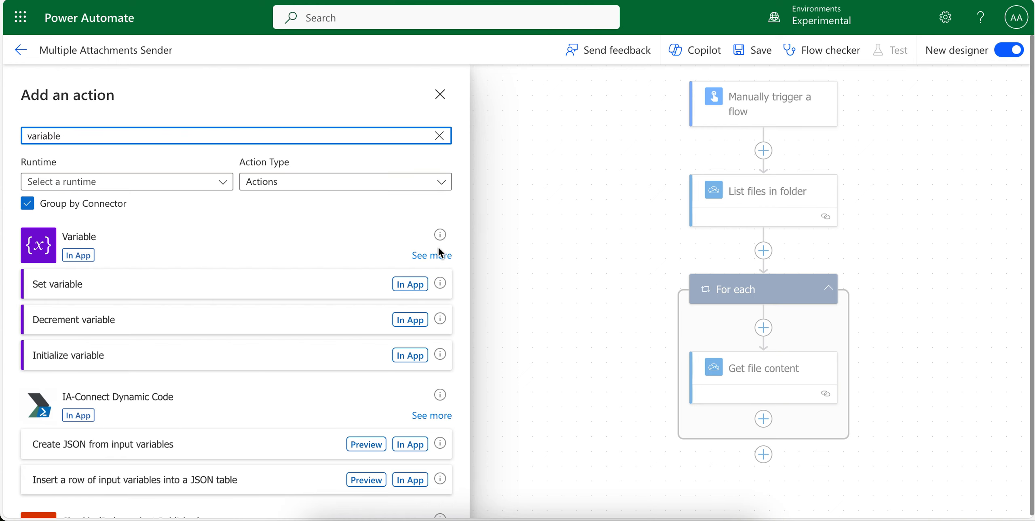
left_click(439, 253)
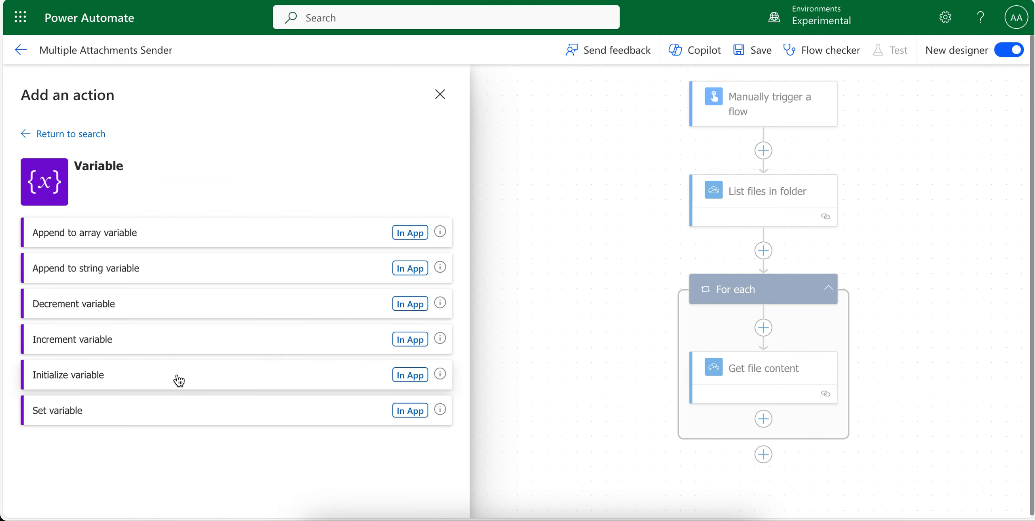
left_click(177, 379)
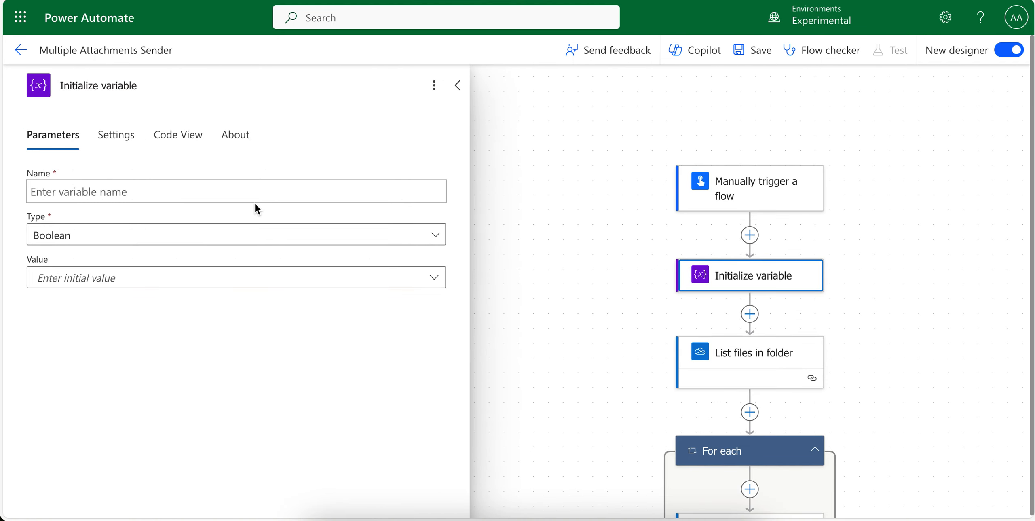
Name the initialized variable "attachments" and set its type to Array
left_click(249, 193)
type("atta")
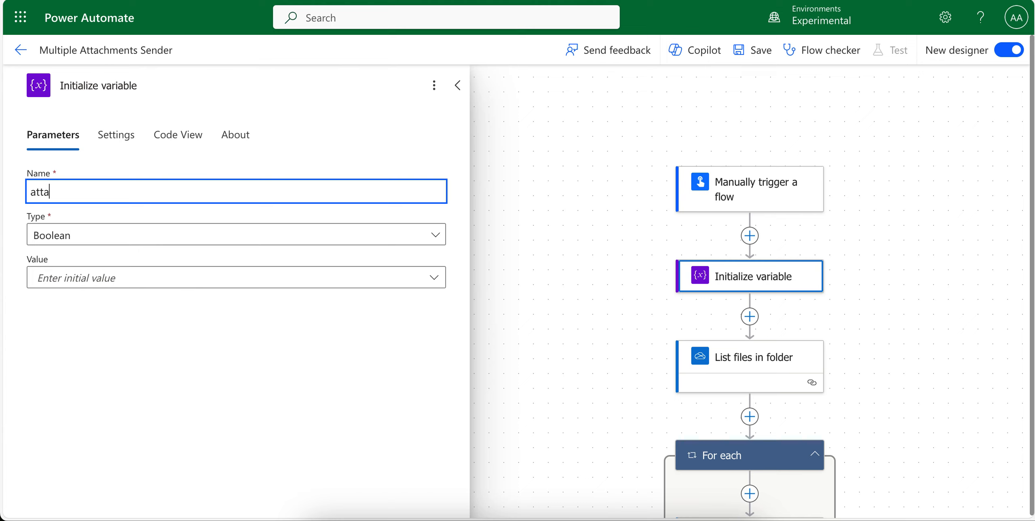
type("chments")
left_click(231, 230)
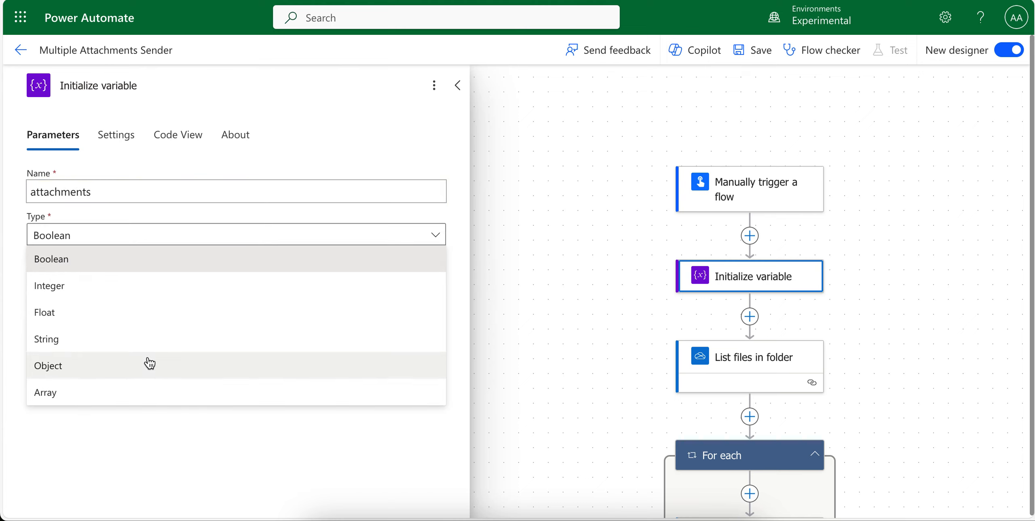
left_click(147, 390)
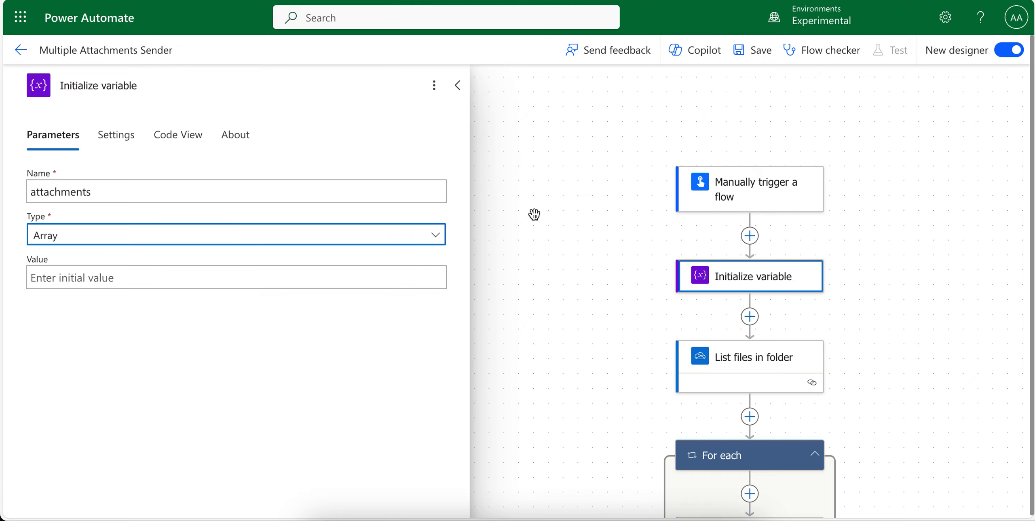
left_click(464, 89)
Add an "Append to array variable" action inside the For each loop after Get file content, searching for "append"
scroll(575, 231, "down", 3)
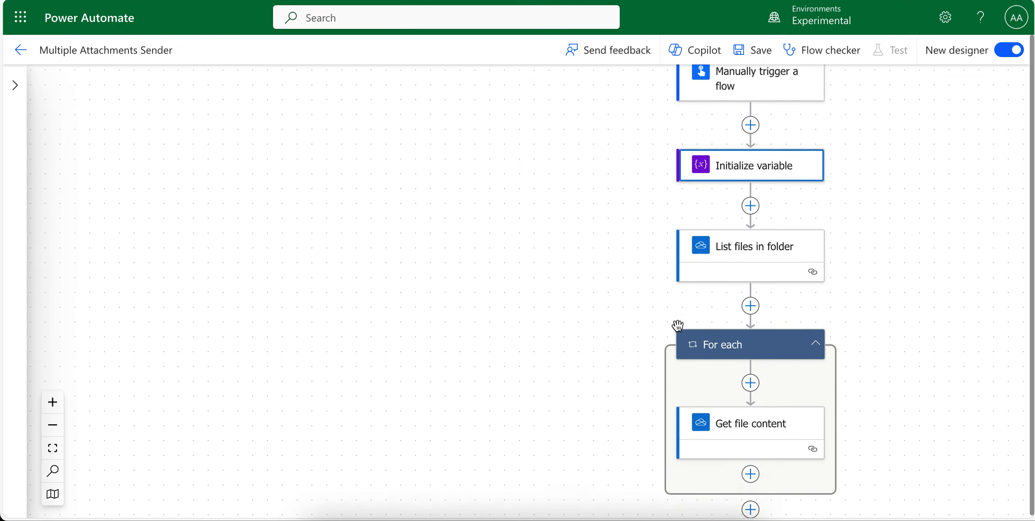
left_click(751, 452)
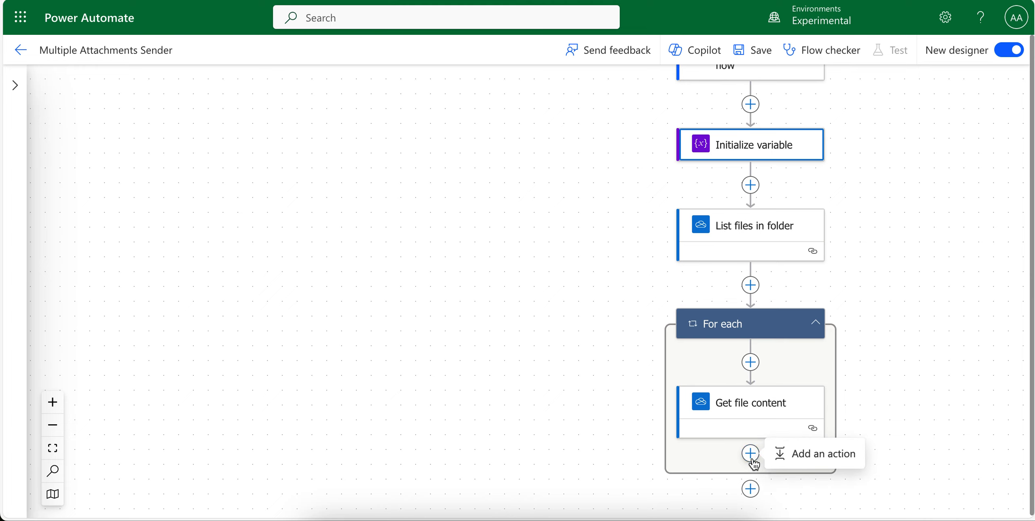
left_click(813, 453)
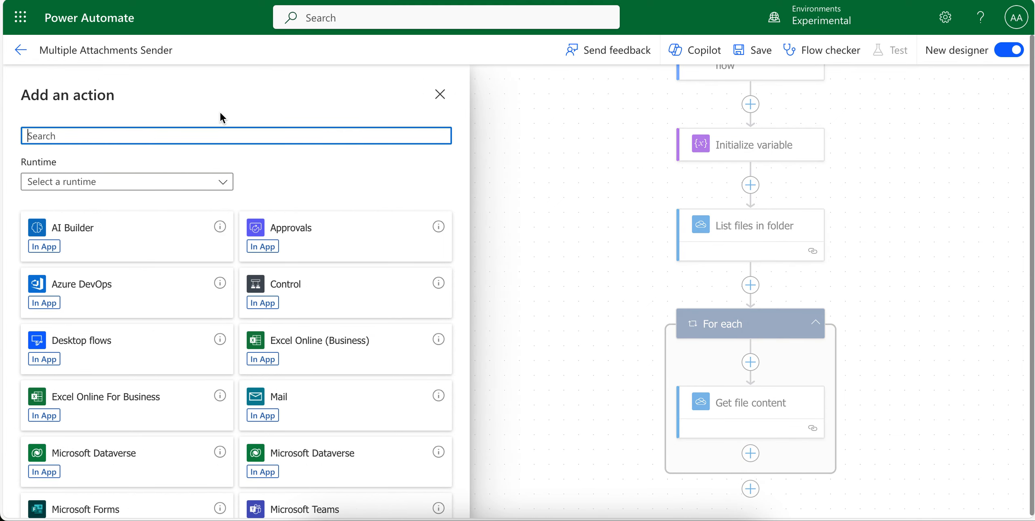
type("variab")
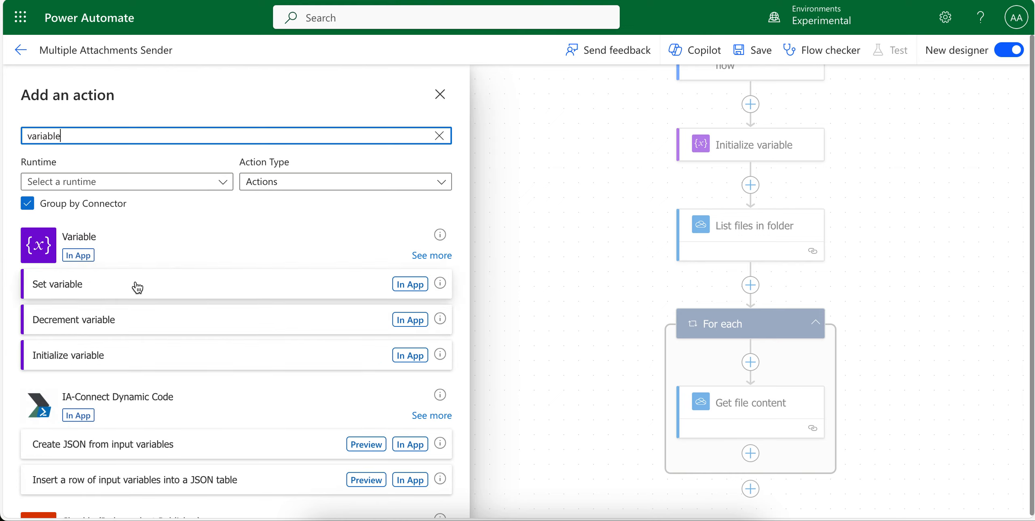
type("le")
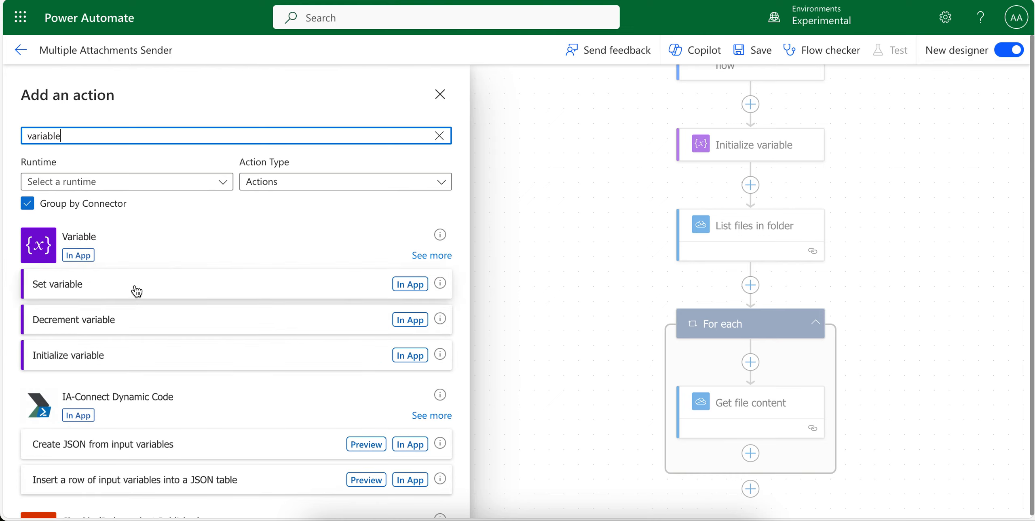
double_click(173, 135)
type("append")
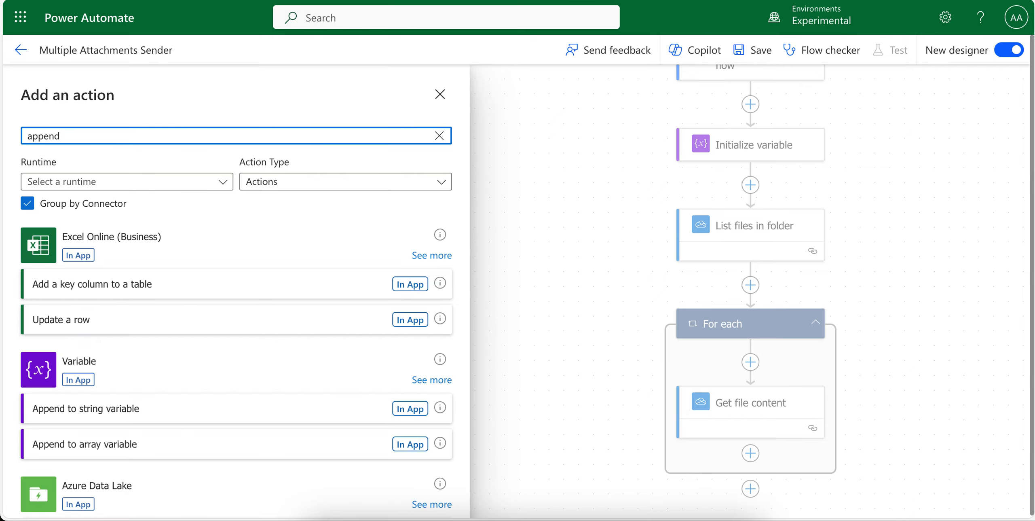
type(" to")
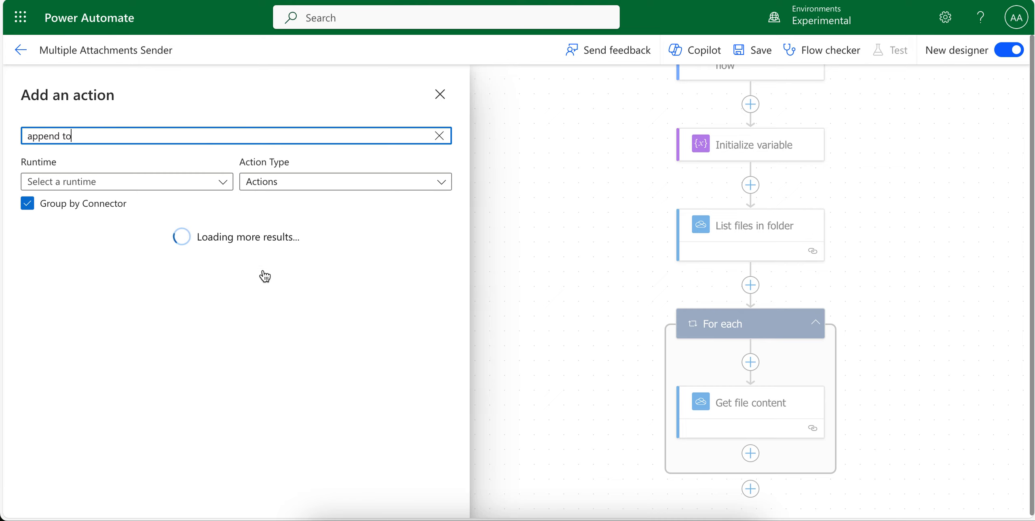
key("BackSpace")
key("BackSpace")
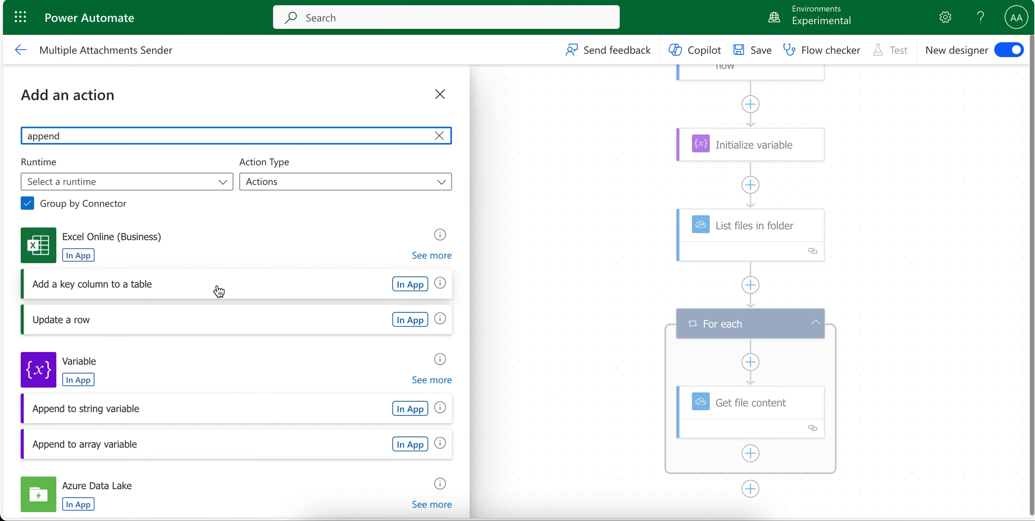
left_click(131, 453)
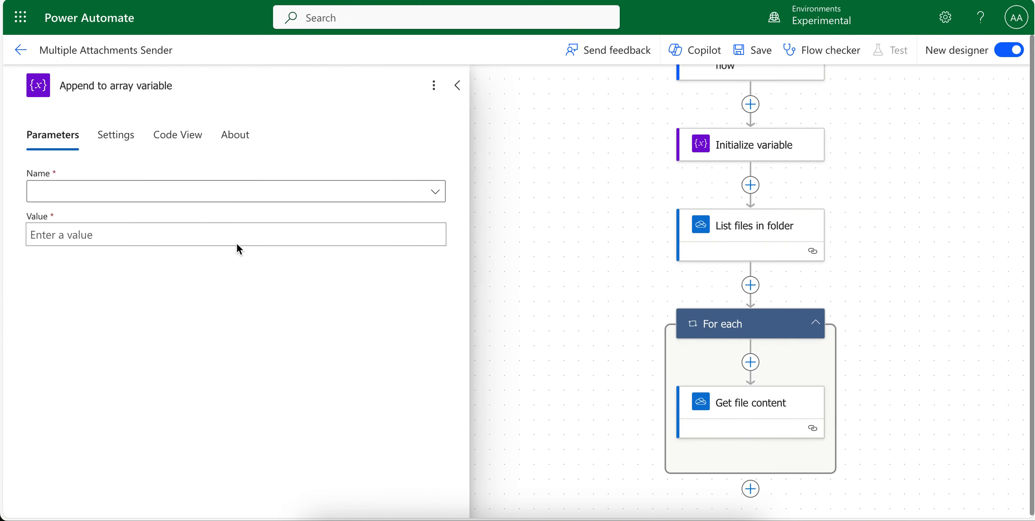
Target the attachments variable and start a JSON object value whose "Name" key holds the dynamic Name from List files in folder
left_click(187, 196)
left_click(109, 216)
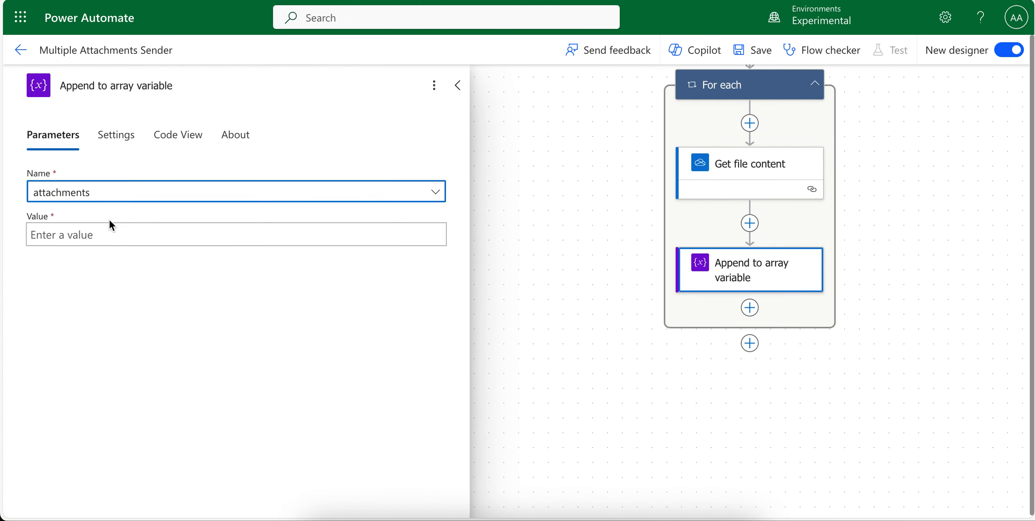
left_click(116, 234)
type("{")
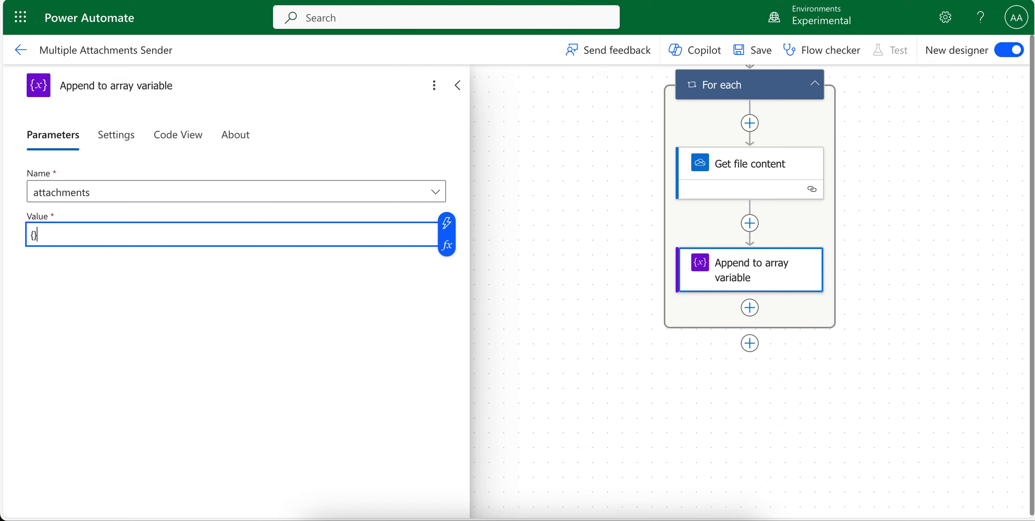
key("Return")
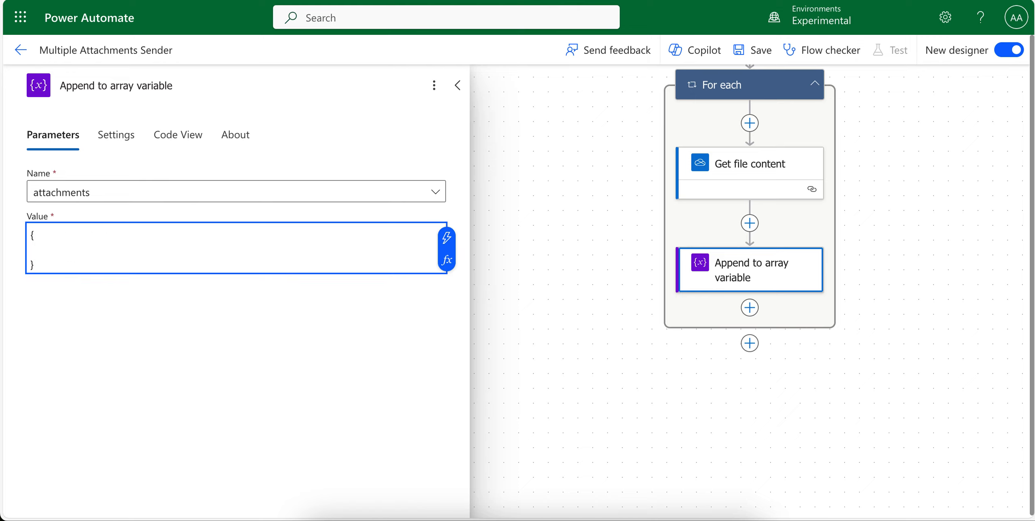
type("\"Name\":")
left_click(447, 238)
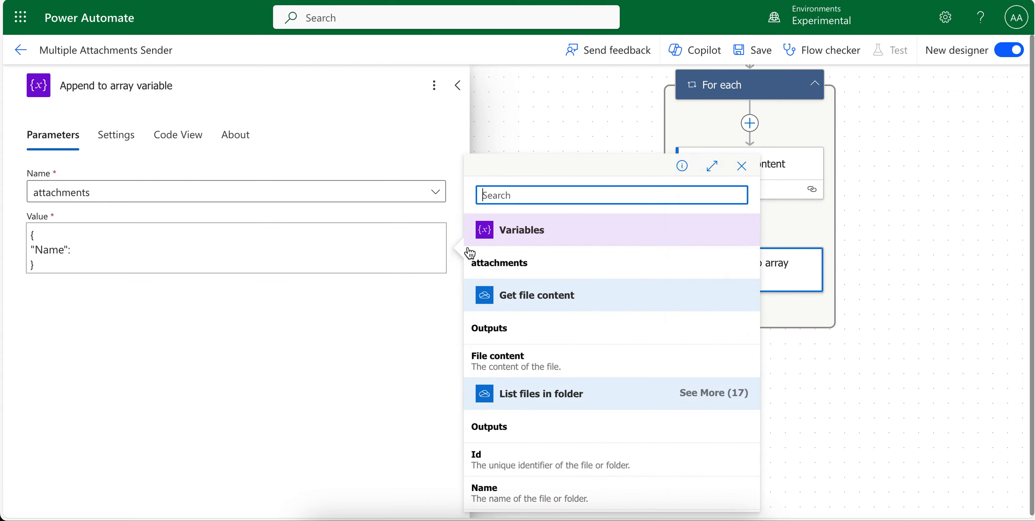
scroll(536, 335, "down", 2)
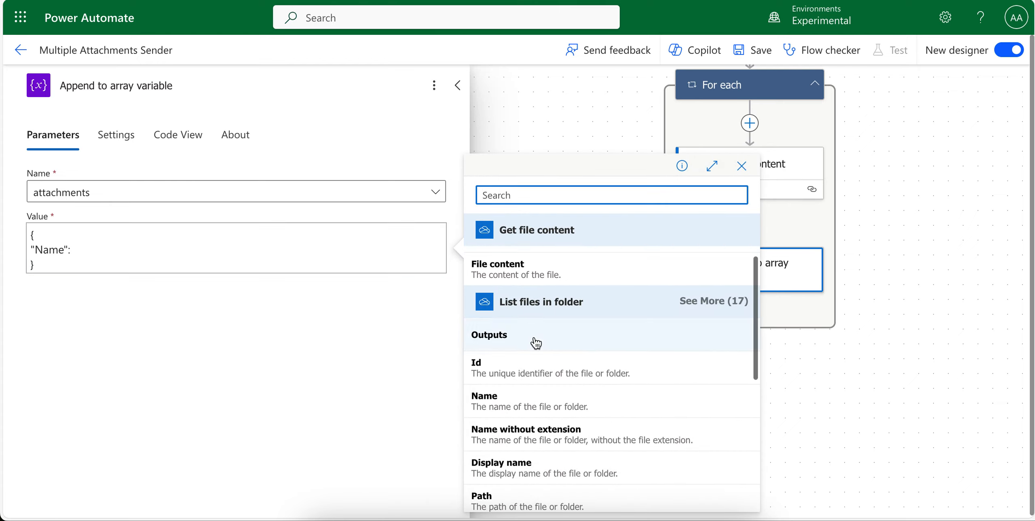
left_click(533, 401)
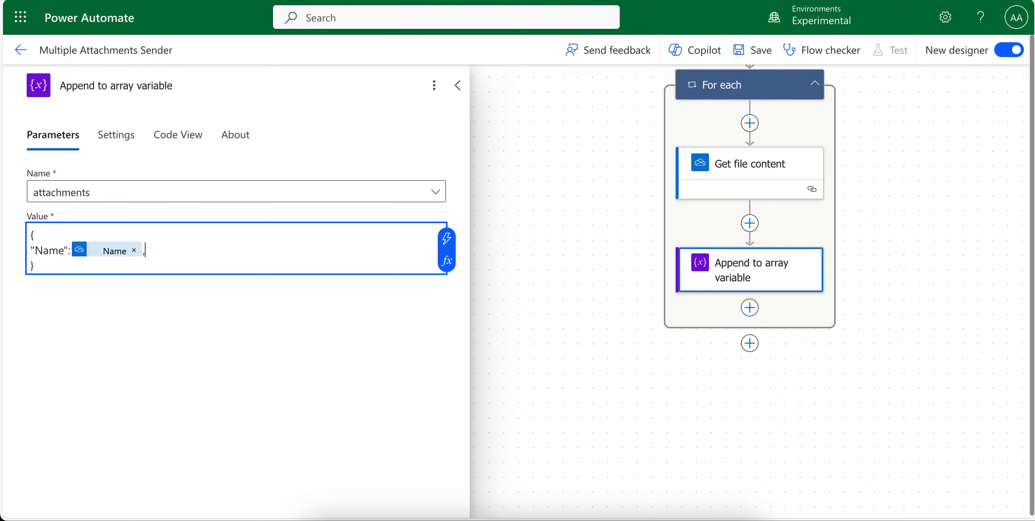
Add a "ContentBytes" key to the appended object, holding the dynamic File content from Get file content
type(",")
key("Return")
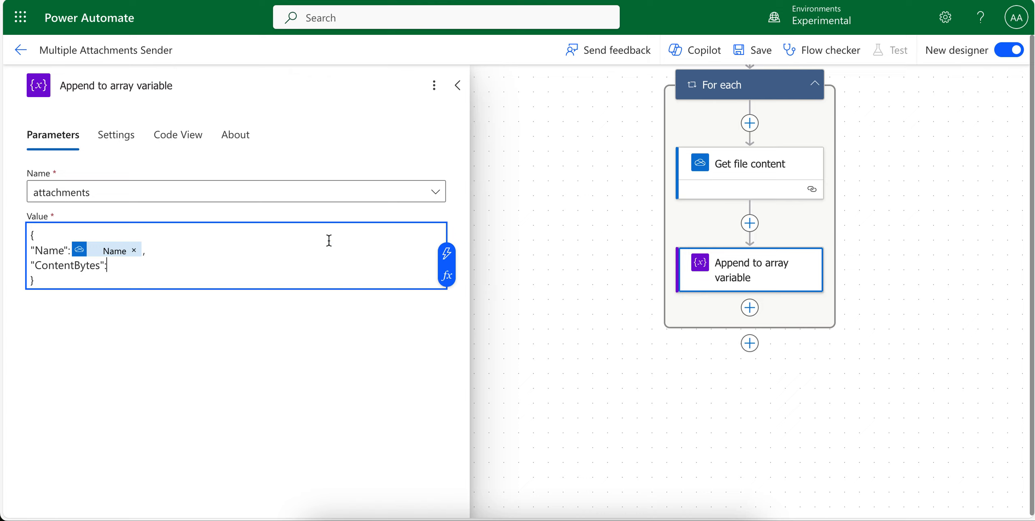
left_click(447, 254)
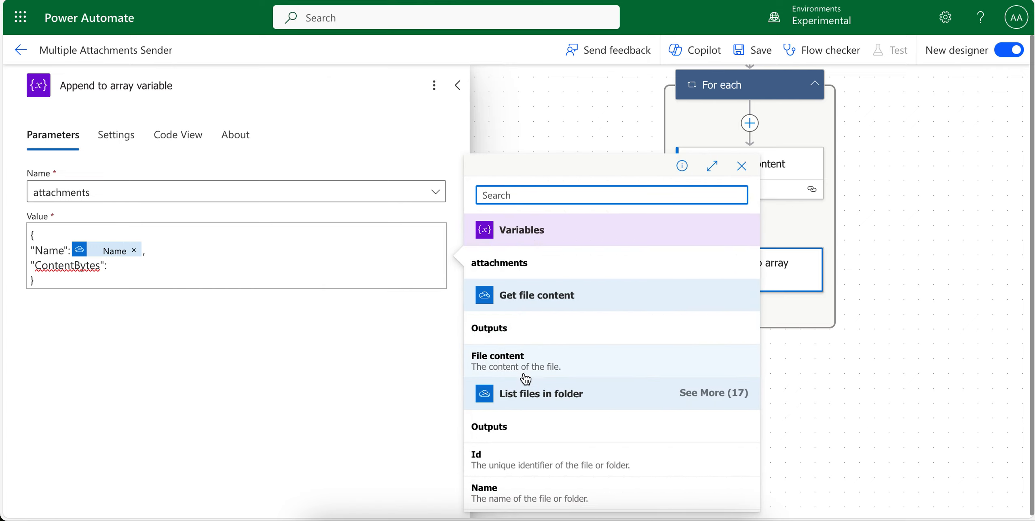
left_click(574, 364)
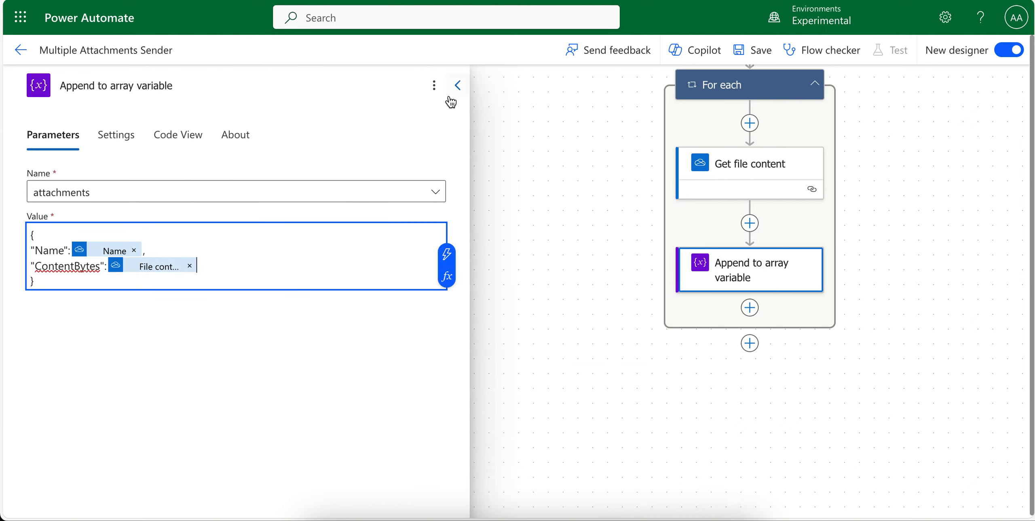
left_click(459, 87)
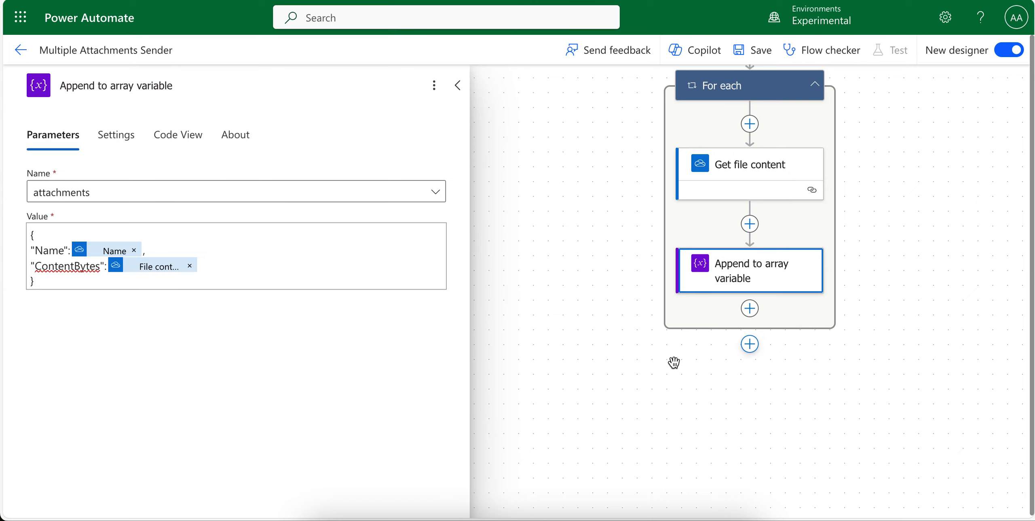
Add the Office 365 Outlook "Send an email (V2)" action after the For each loop, searching for "send email"
left_click(751, 345)
left_click(787, 350)
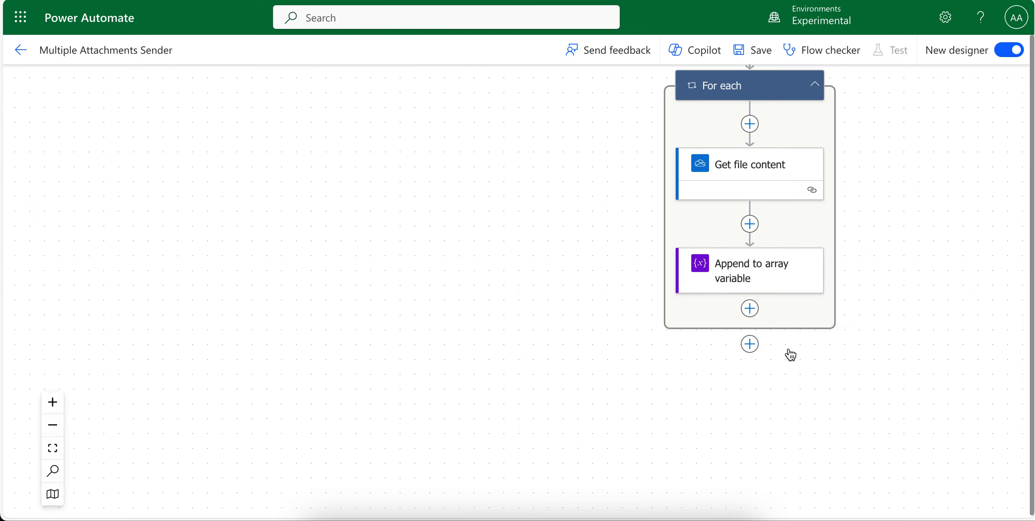
type("send email")
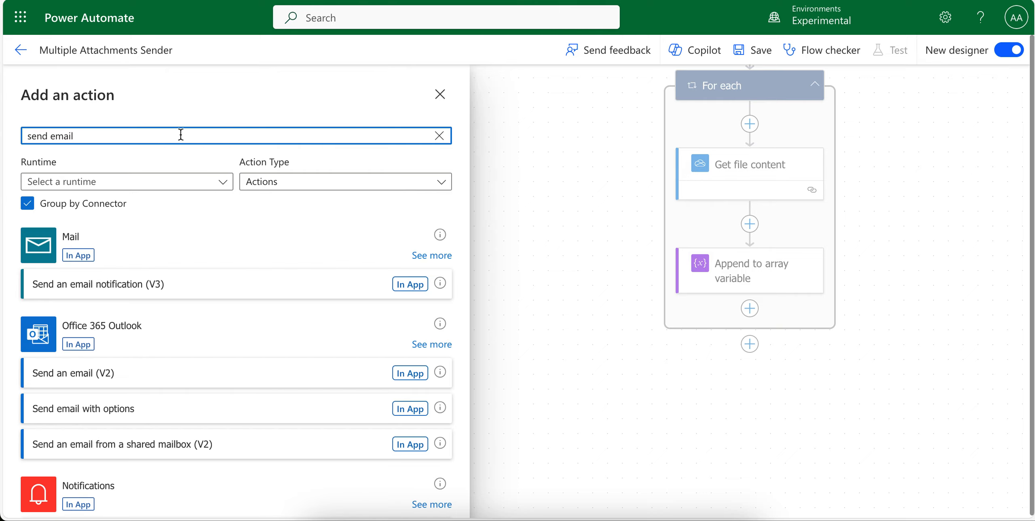
left_click(110, 378)
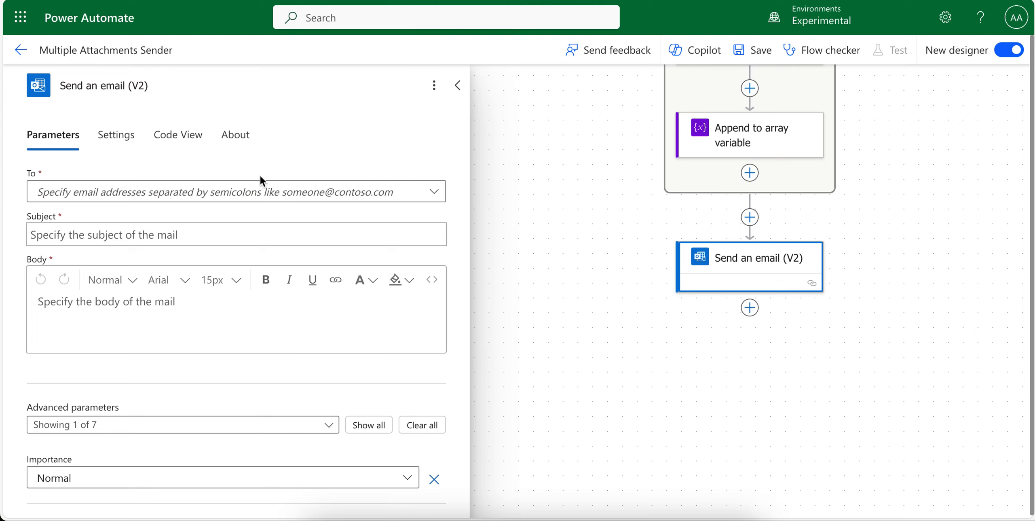
Enter the recipient's email address as a custom value in the To field of Send an email (V2)
left_click(212, 198)
key("ctrl+v")
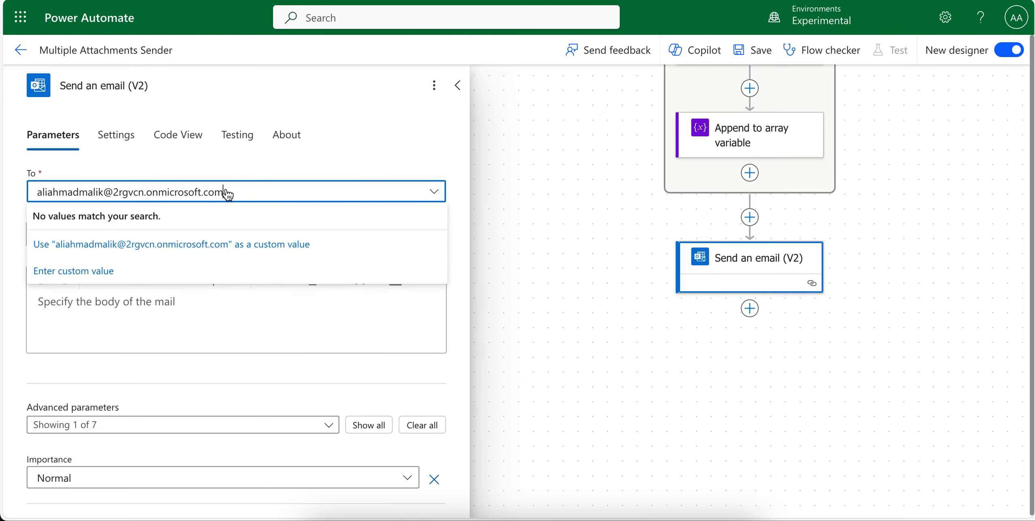
left_click(166, 243)
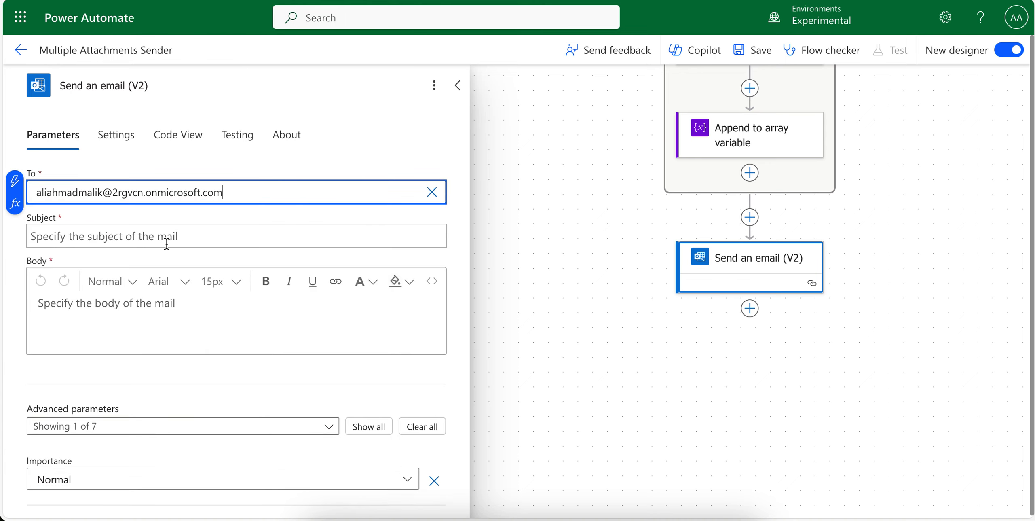
Set the email's subject to "Test Subject" and its body to "Test Body"
left_click(206, 234)
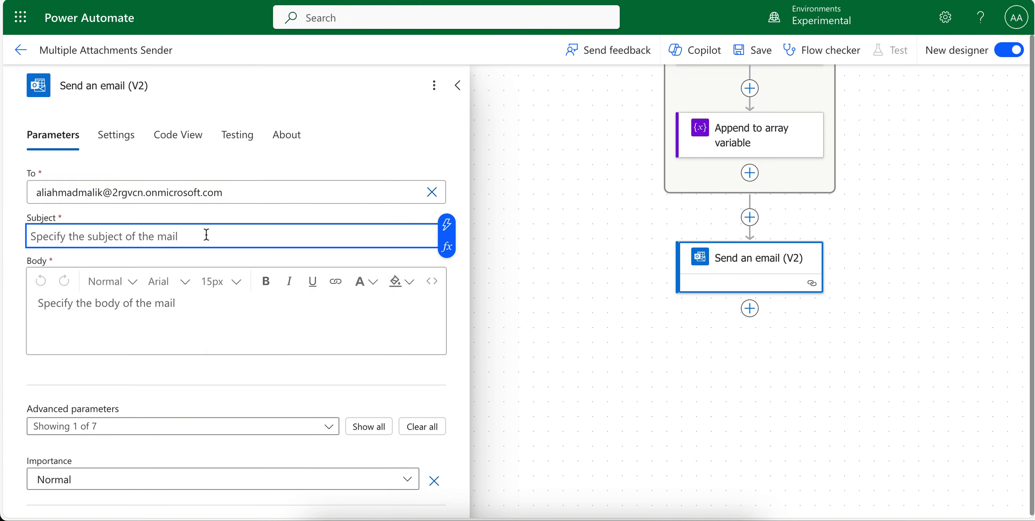
type("Test Subject")
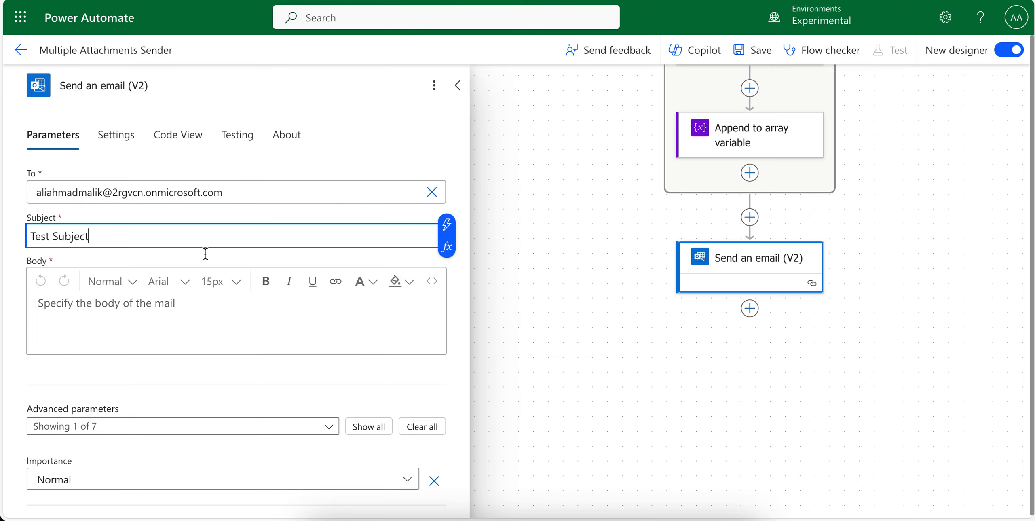
left_click(201, 302)
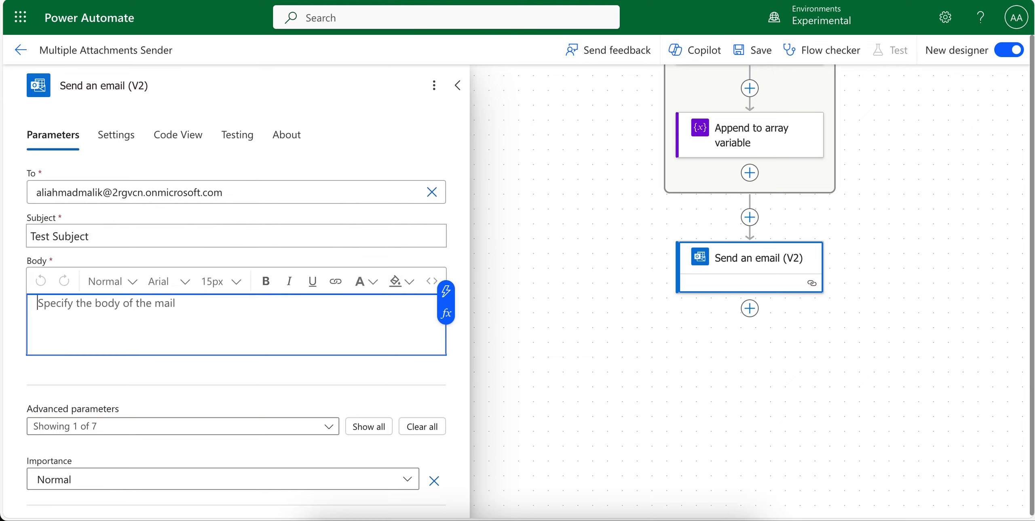
type("Teest")
key("BackSpace")
key("BackSpace")
key("BackSpace")
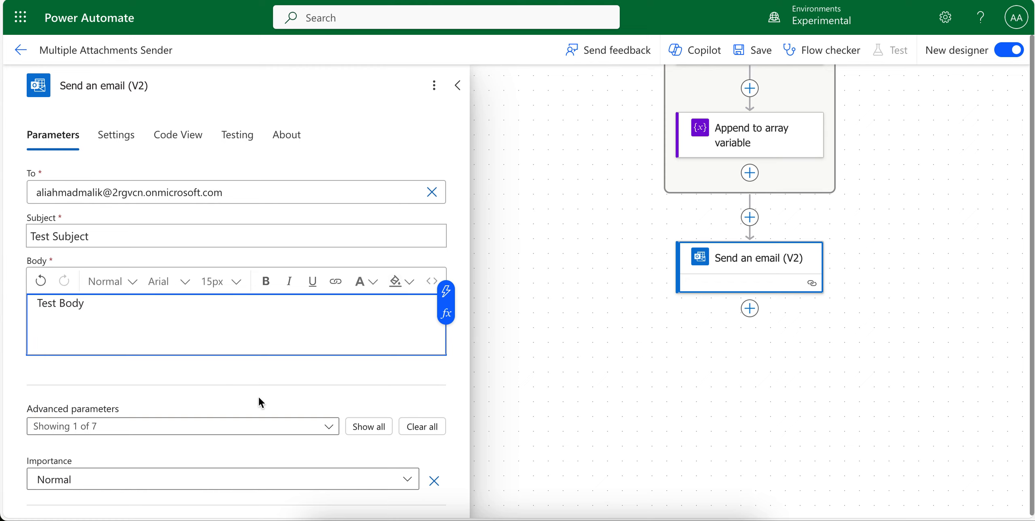
Enable the Attachments advanced parameter of the Send an email (V2) action
scroll(262, 404, "down", 1)
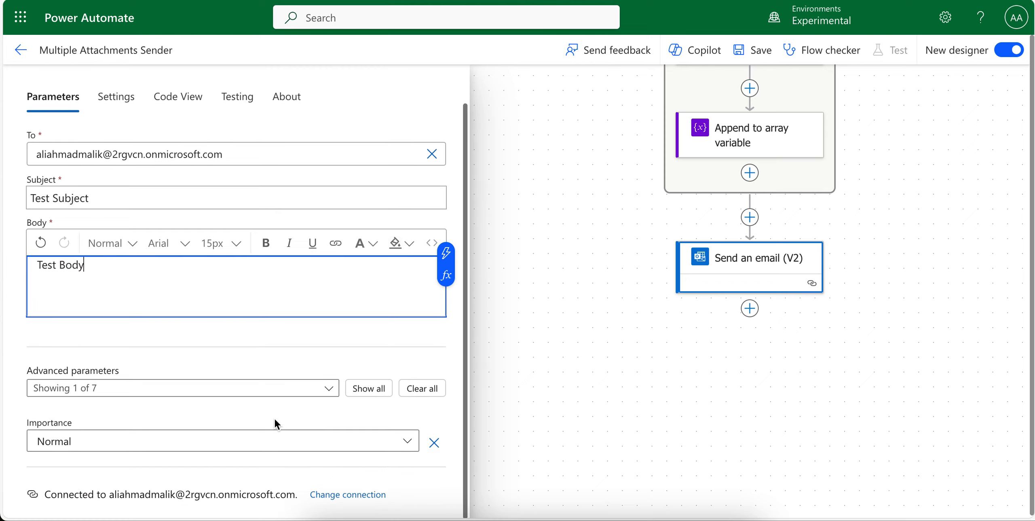
left_click(309, 387)
left_click(83, 313)
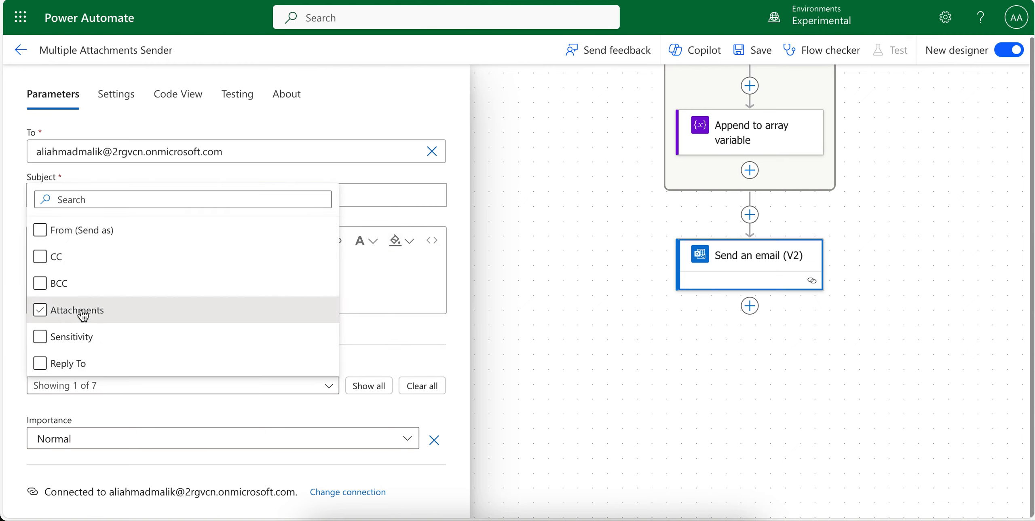
left_click(394, 339)
Switch Attachments to whole-array input and set it to the dynamic attachments variable
scroll(343, 343, "down", 2)
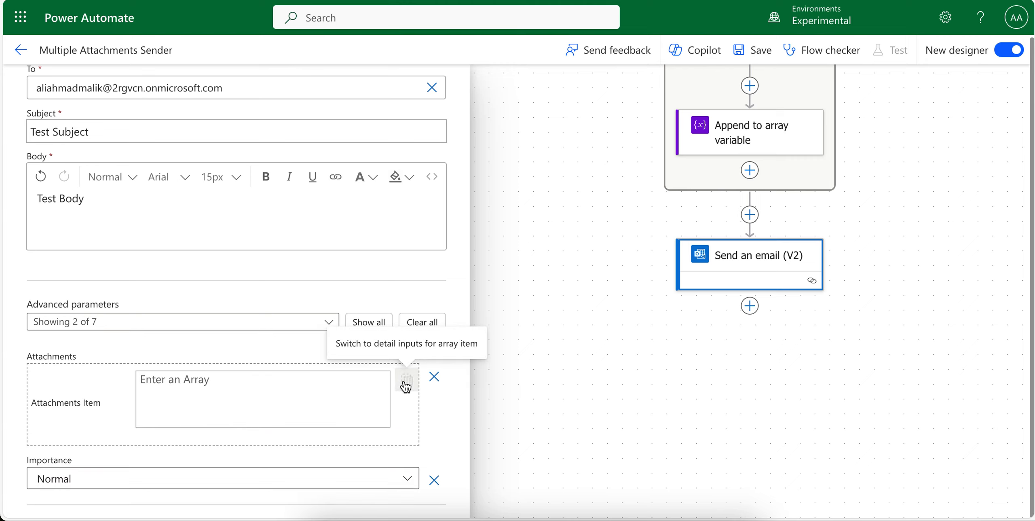
left_click(233, 389)
left_click(390, 369)
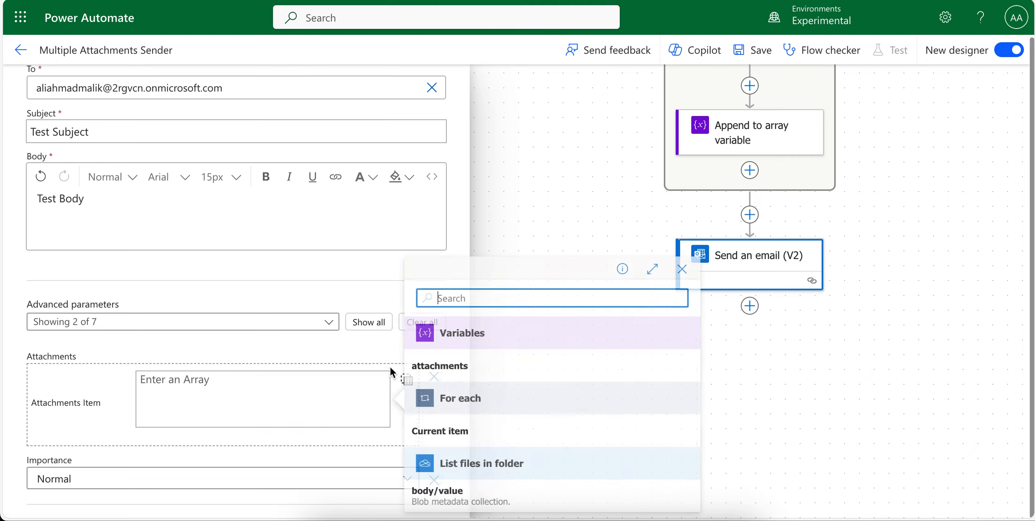
left_click(457, 372)
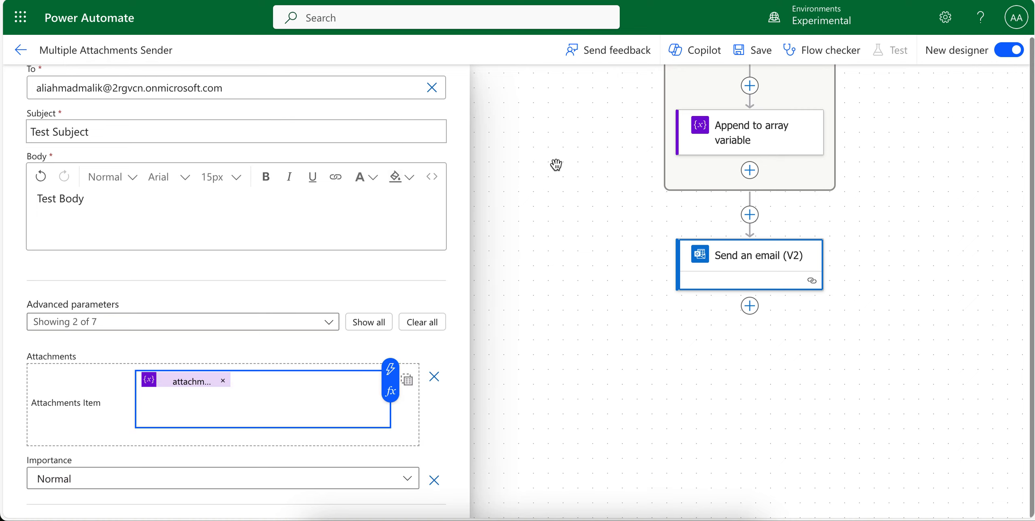
Save the Multiple Attachments Sender flow and run a manual test using its OneDrive and Office 365 Outlook connections
left_click(760, 52)
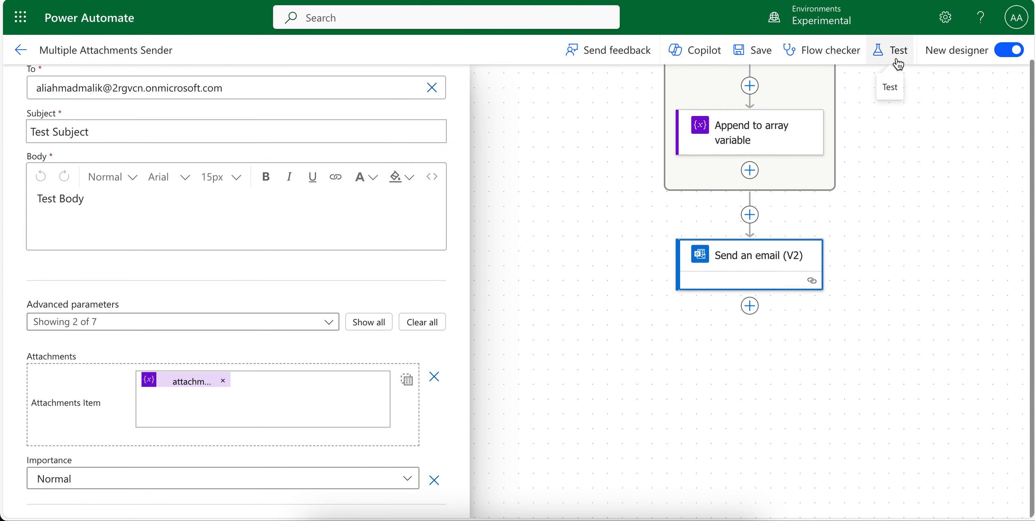
left_click(897, 63)
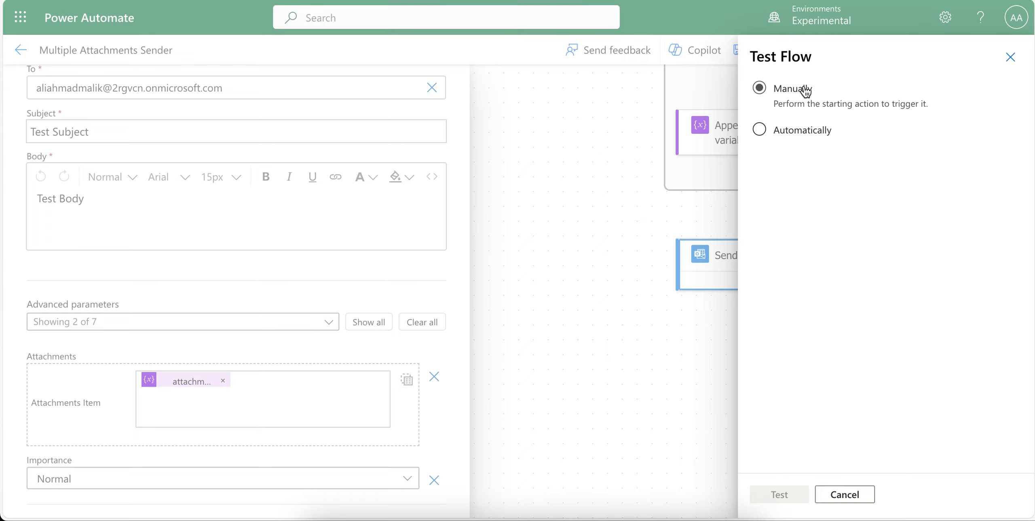
left_click(787, 92)
left_click(768, 489)
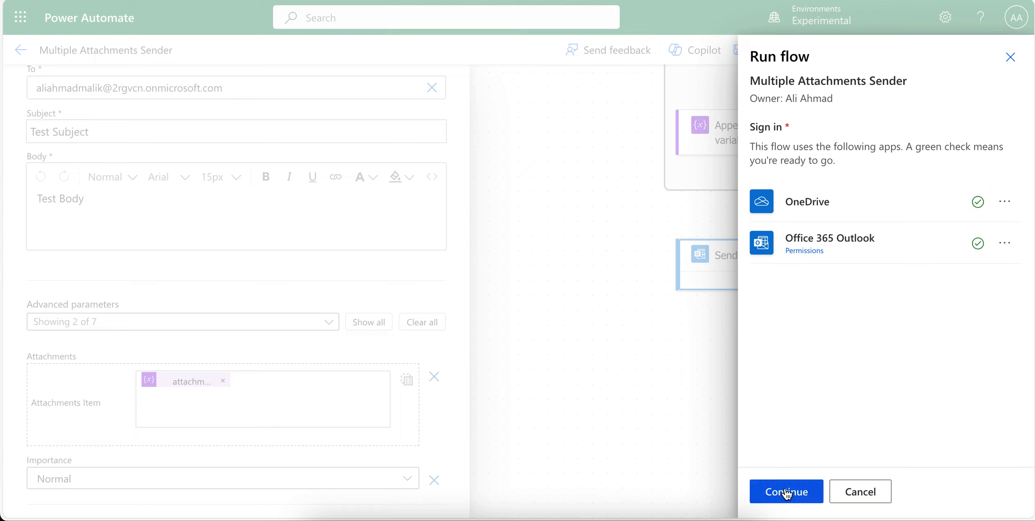
left_click(786, 492)
left_click(786, 492)
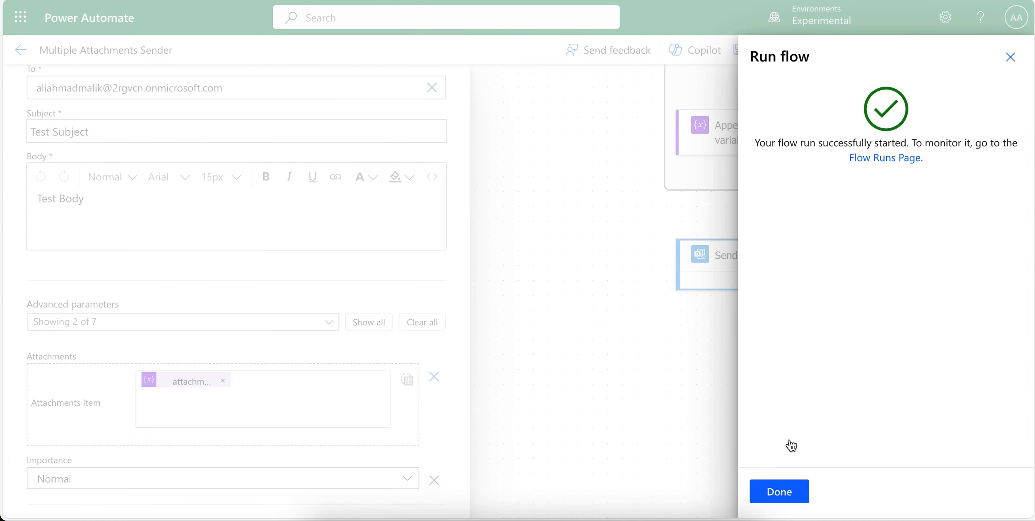
left_click(769, 491)
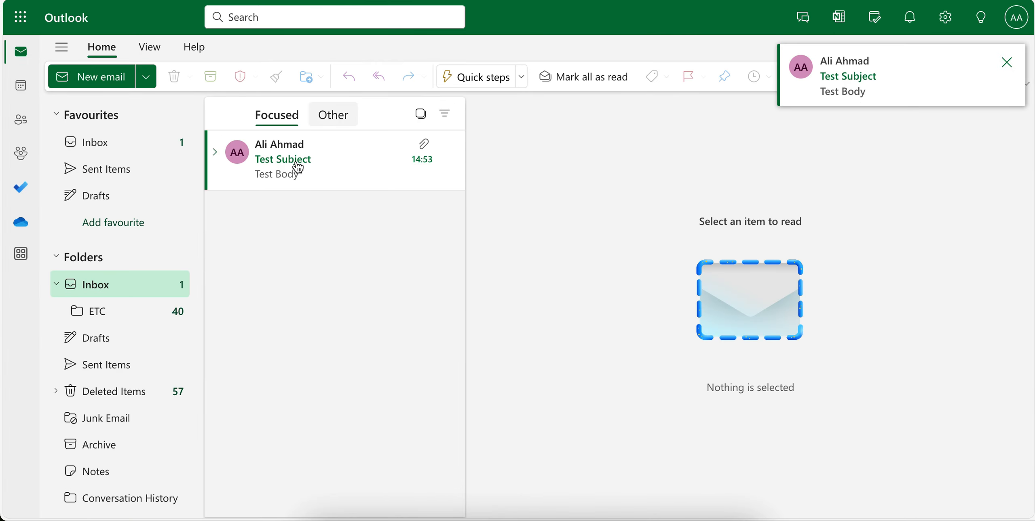
Switch to Outlook and open the received "Test Subject" email to check its attachments
left_click(330, 158)
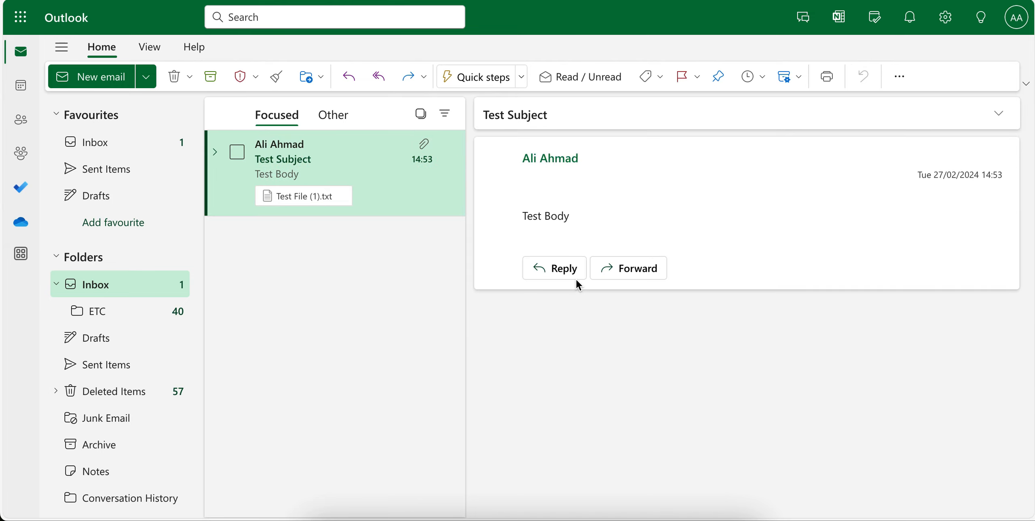